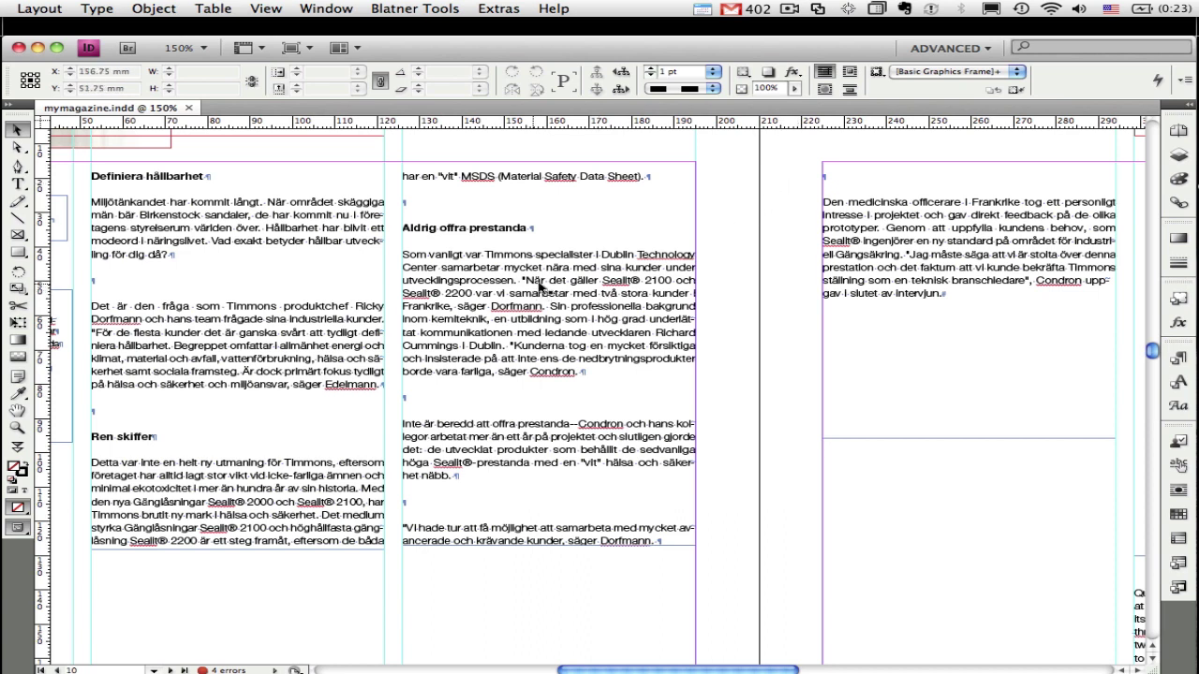
# - Place a text insertion point in the "Aldrig offra prestanda" article text, open Find/Change, and view the list of saved queries
pyautogui.click(545, 286)
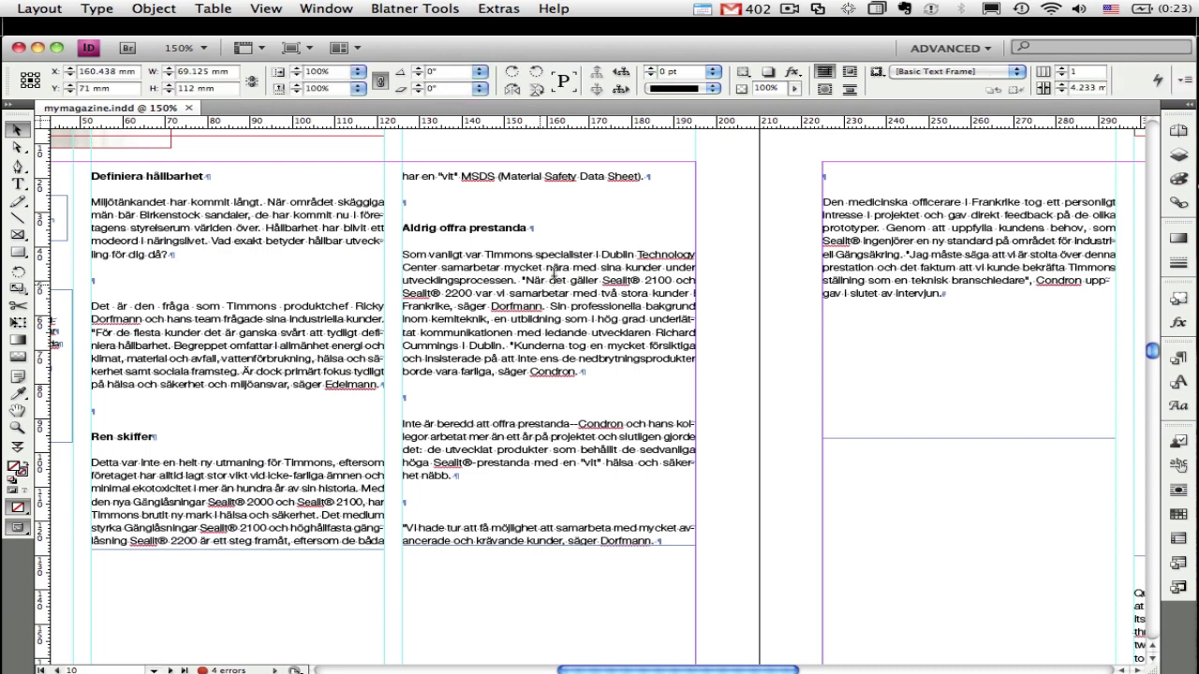
pyautogui.doubleClick(554, 278)
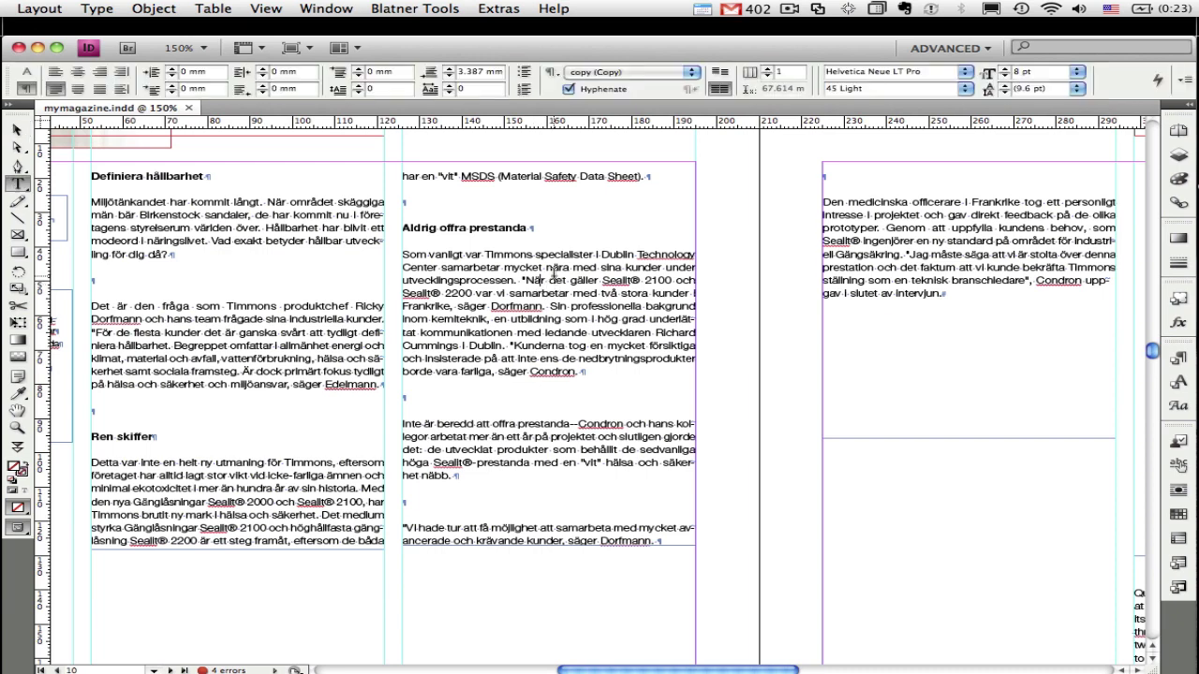
pyautogui.press('super+f')
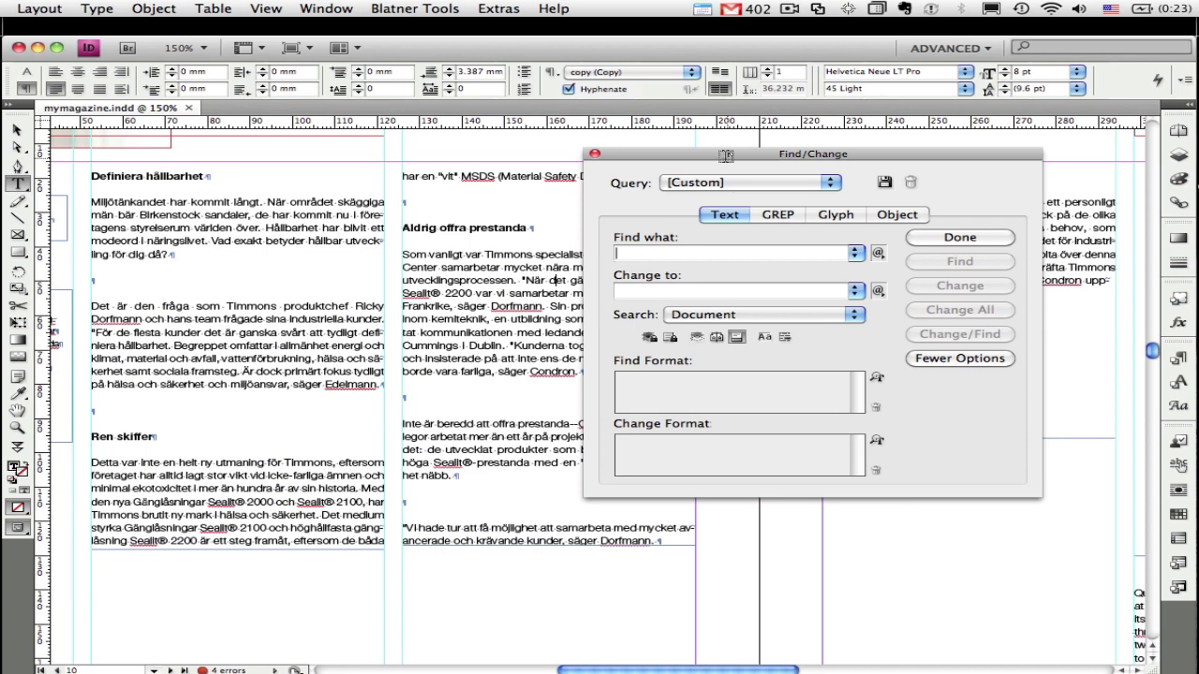
pyautogui.click(765, 182)
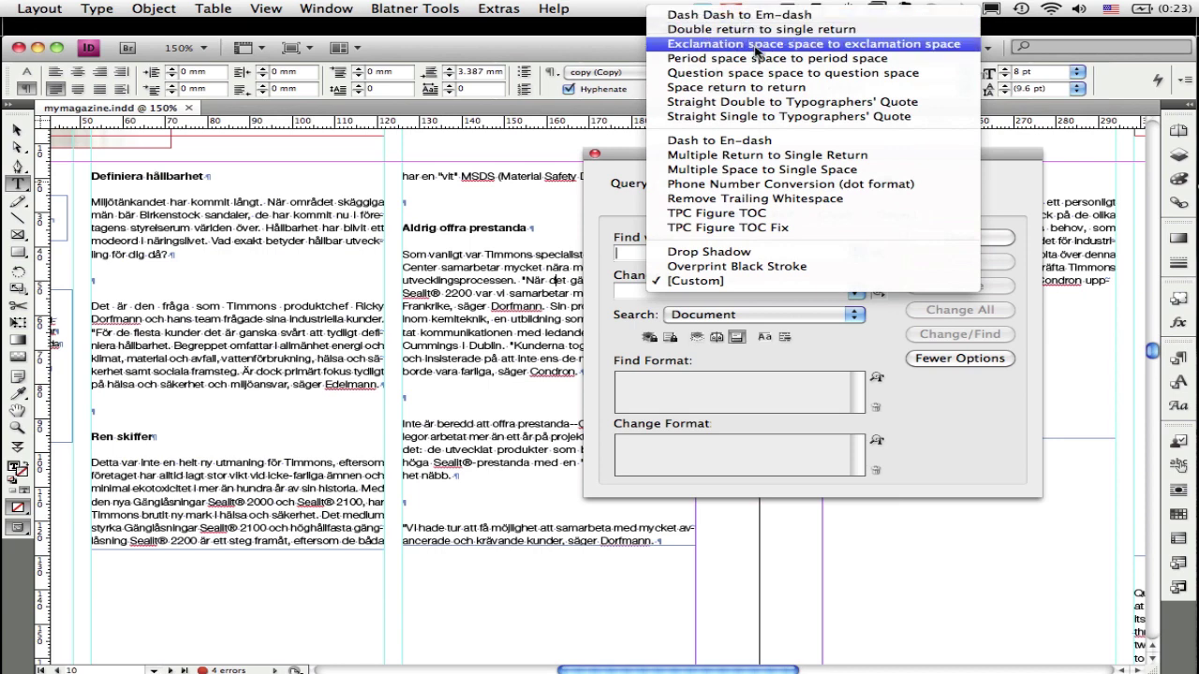
pyautogui.click(860, 349)
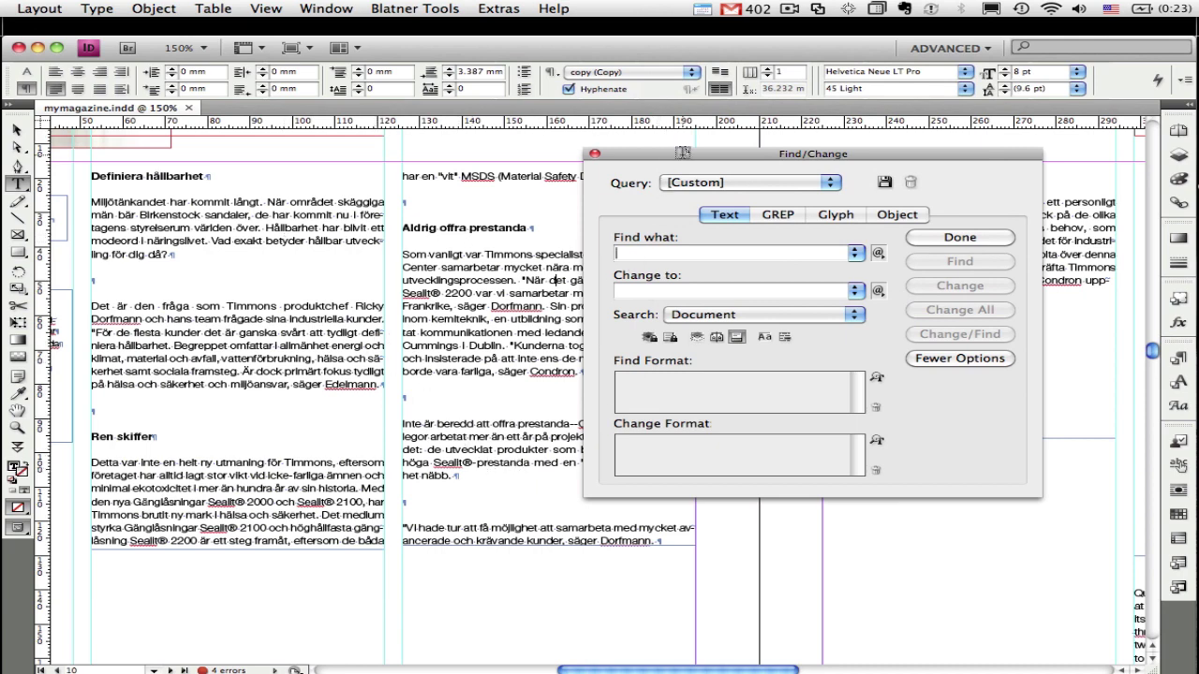
# - Look at the GREP and Object search types in Find/Change, and return to the Text search
pyautogui.click(777, 215)
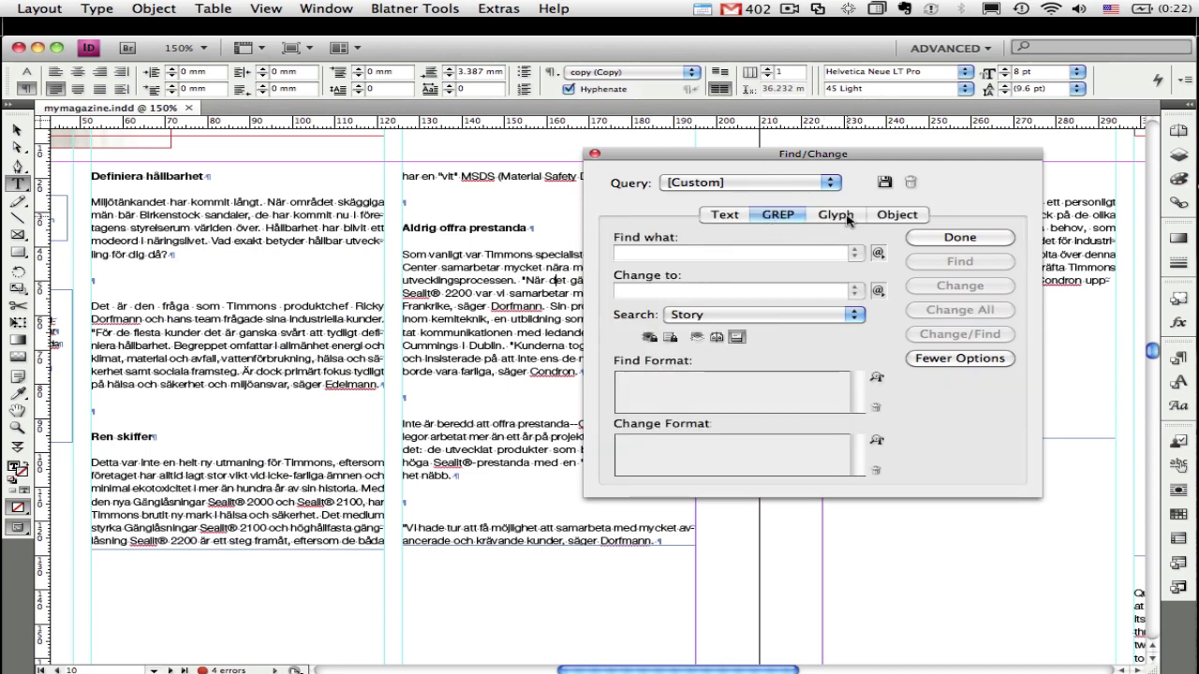
pyautogui.click(913, 216)
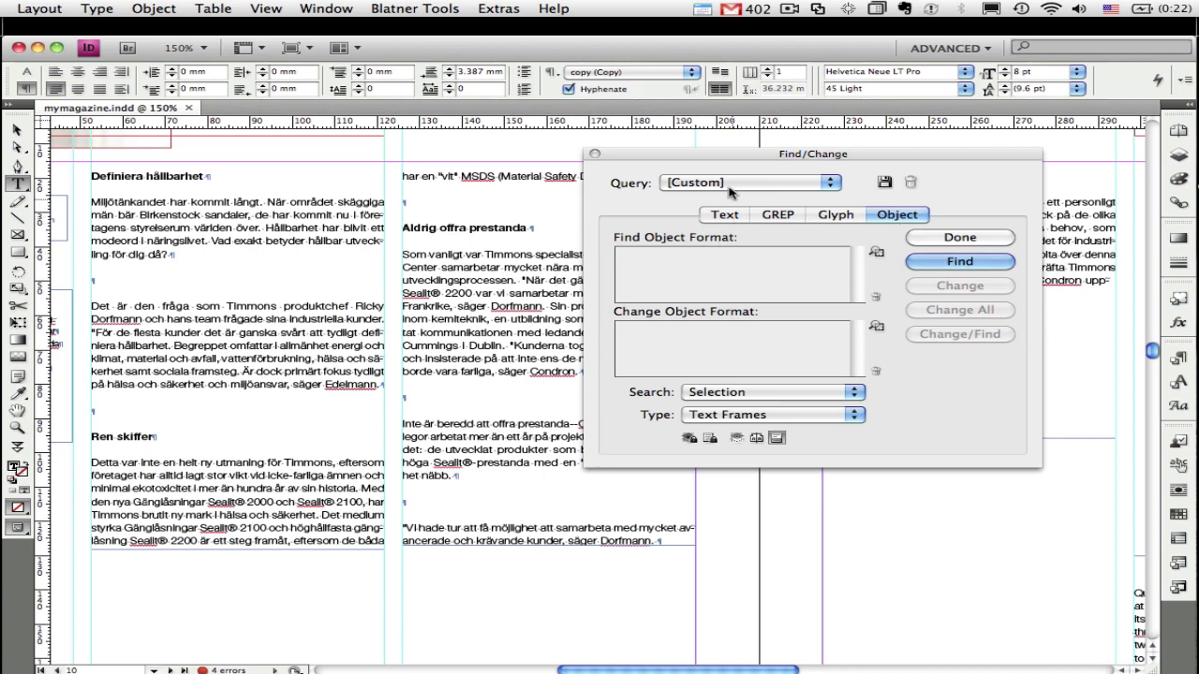
pyautogui.moveTo(719, 164); pyautogui.dragTo(707, 165)
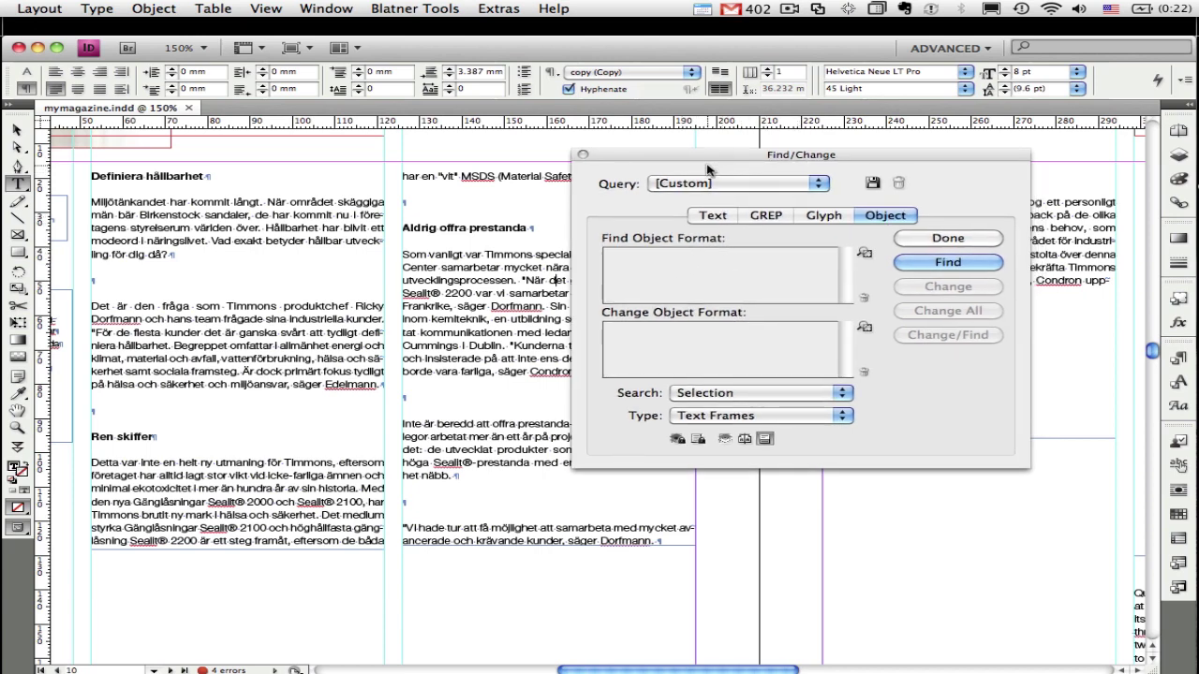
pyautogui.click(713, 215)
# - Review the saved queries in Find/Change once more and close the dialog
pyautogui.click(819, 184)
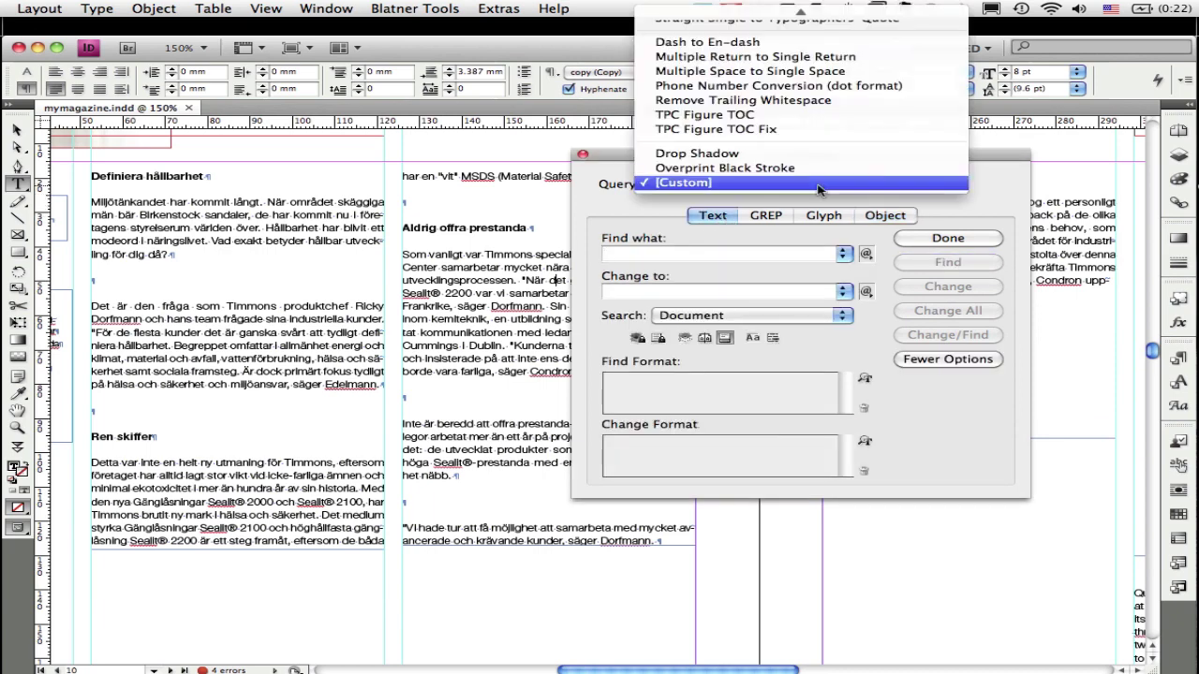
pyautogui.moveTo(796, 8)
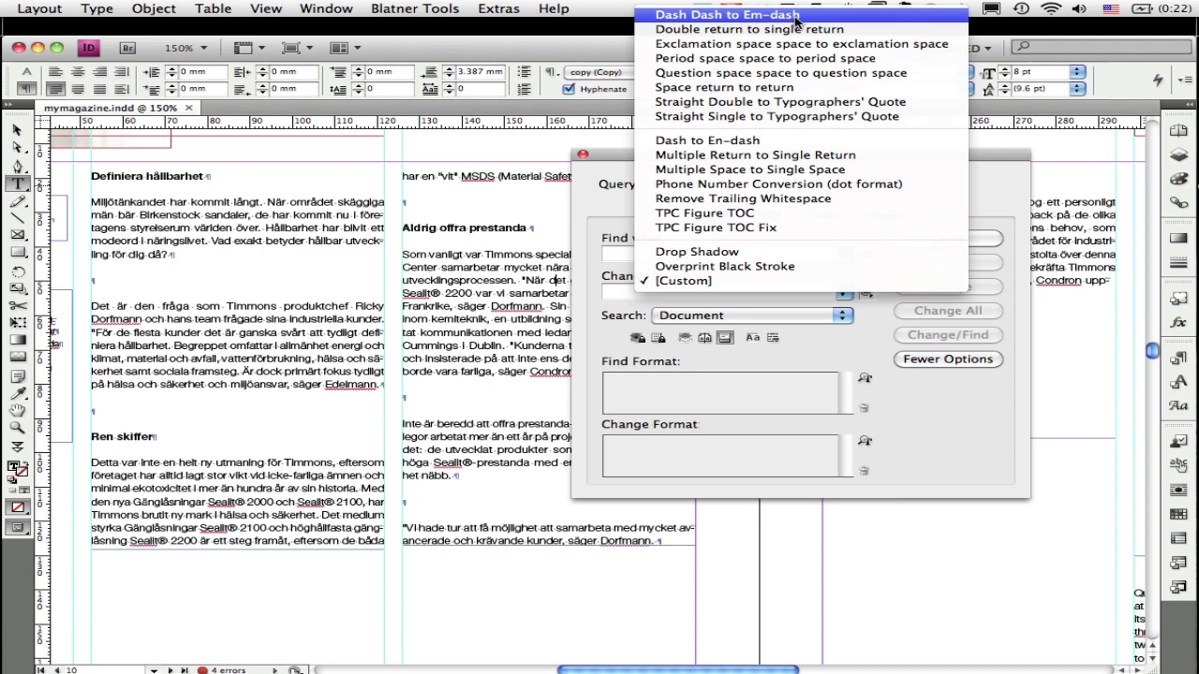
pyautogui.click(936, 444)
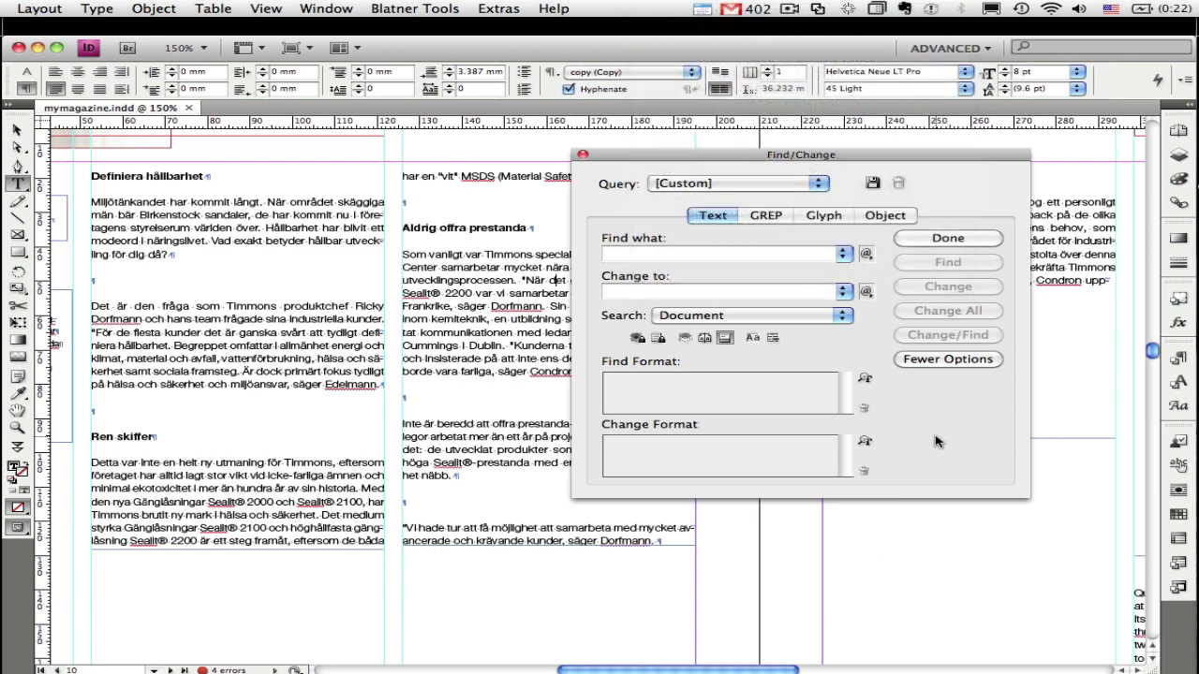
pyautogui.moveTo(841, 157); pyautogui.dragTo(654, 160)
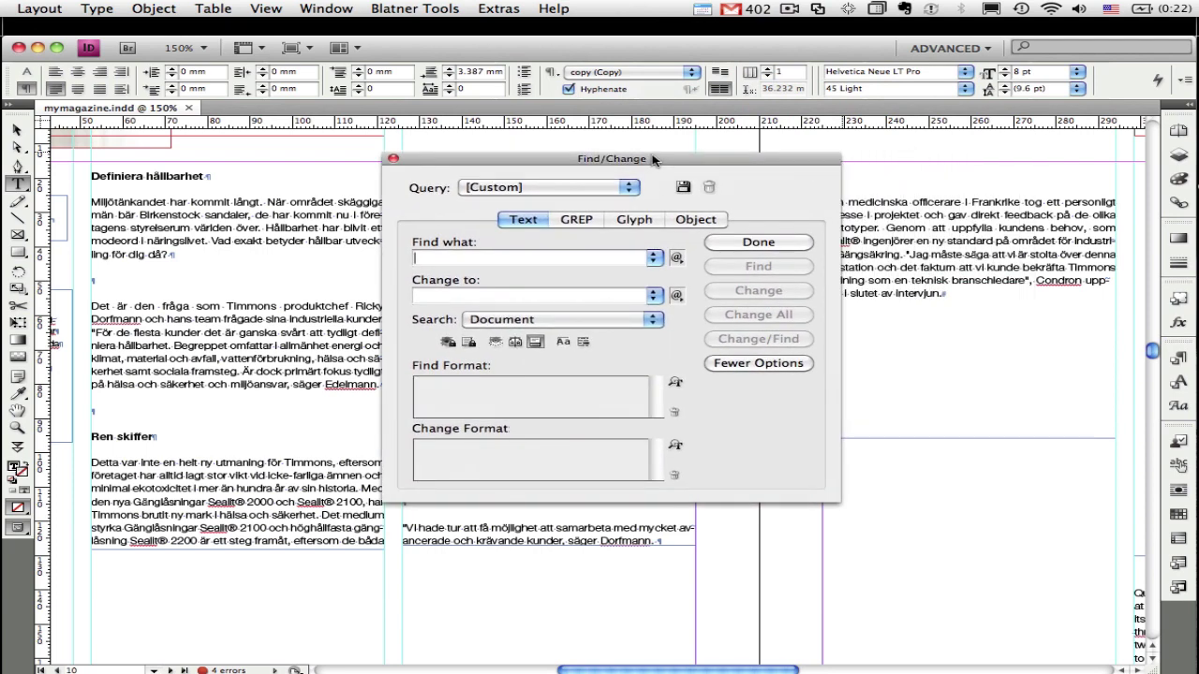
pyautogui.click(394, 159)
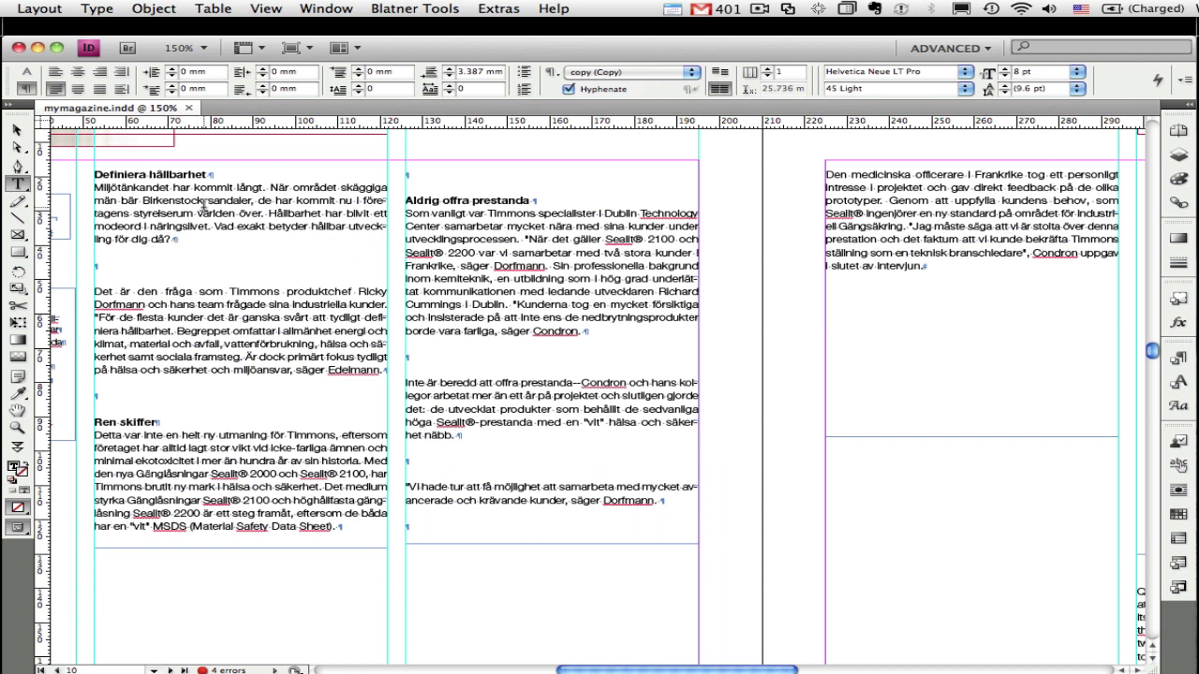
# - Run the multi-query text clean-up on the article, starting with an insertion point in its text
pyautogui.click(203, 200)
pyautogui.moveTo(572, 382); pyautogui.dragTo(581, 383)
pyautogui.click(563, 277)
pyautogui.press('ctrl+alt+super+f')
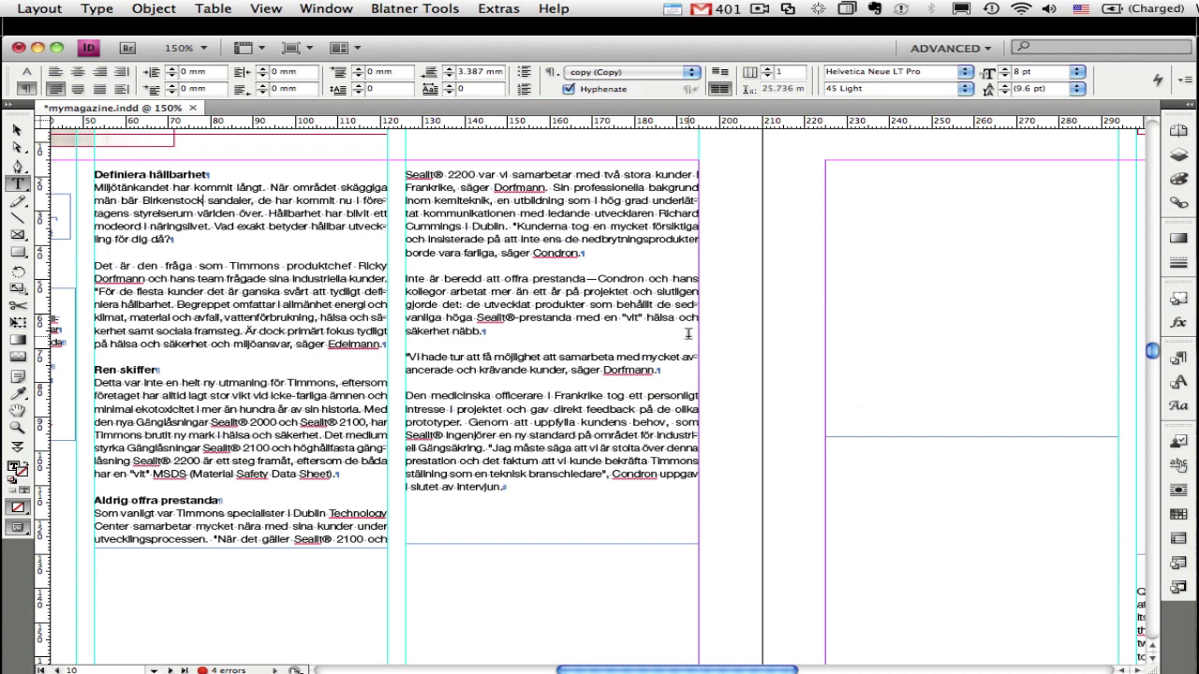
# - Reopen Find/Change, review the list of saved queries, and close the dialog
pyautogui.press('super+f')
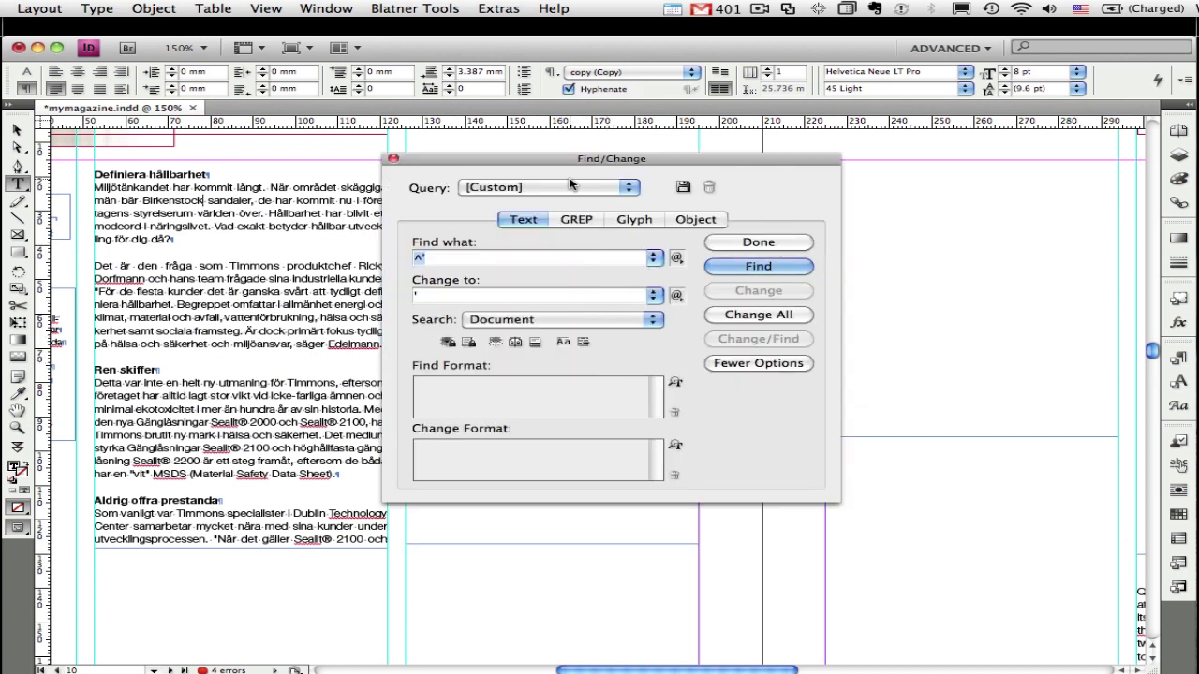
pyautogui.click(583, 189)
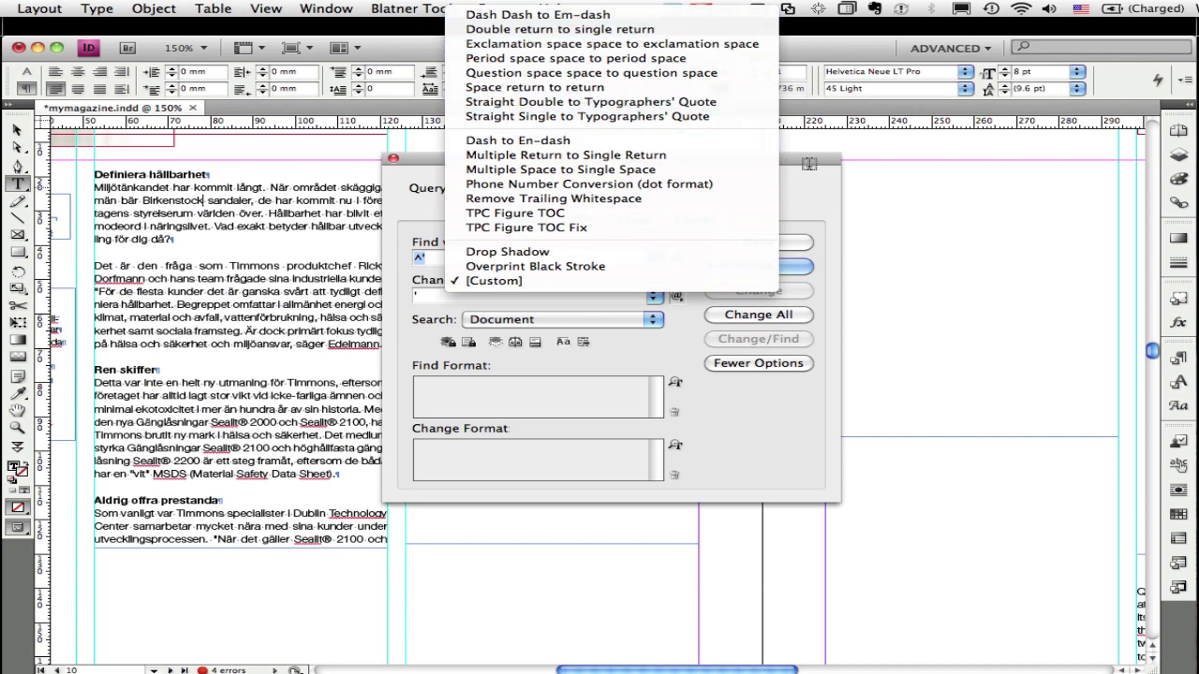
pyautogui.press('Escape')
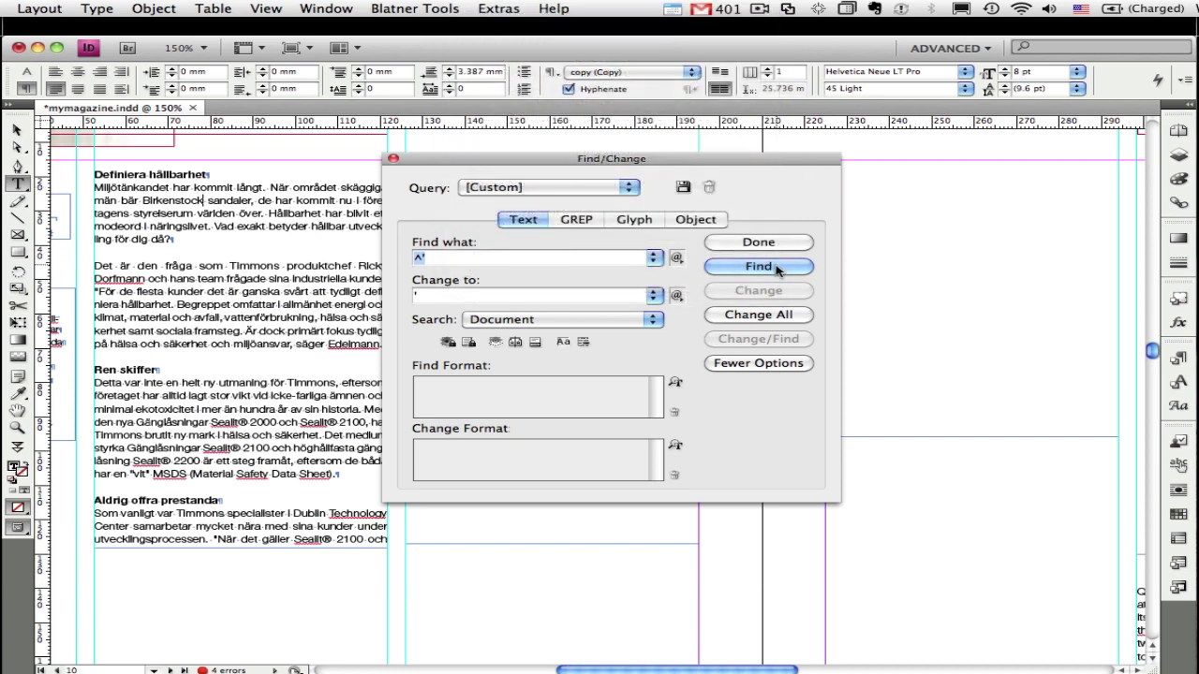
pyautogui.click(760, 246)
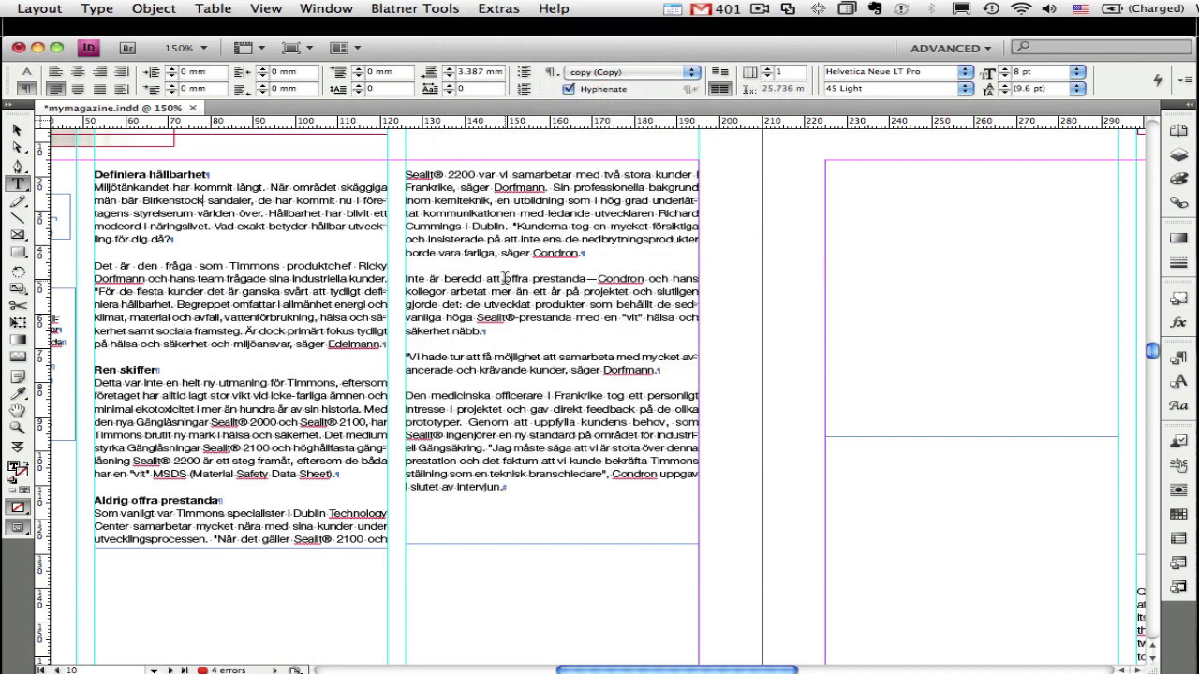
# - Undo the text clean-up, redo it to compare the article before and after, and undo it again
pyautogui.press('super+z')
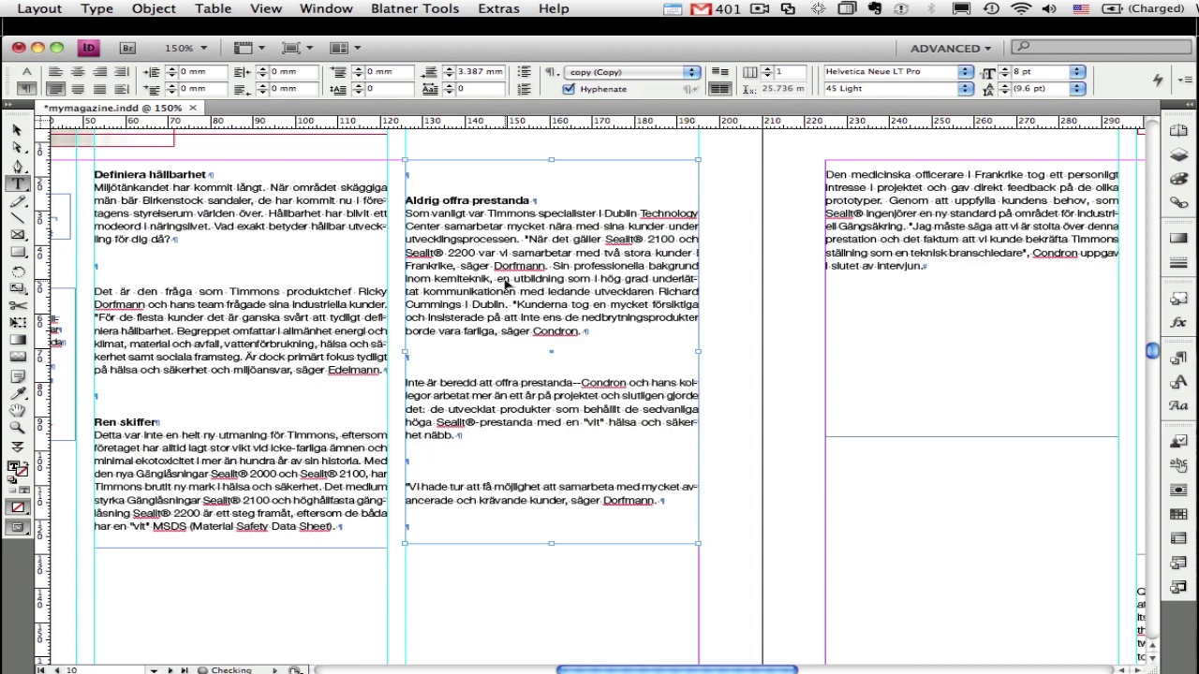
pyautogui.press('super+shift+z')
pyautogui.press('super+z')
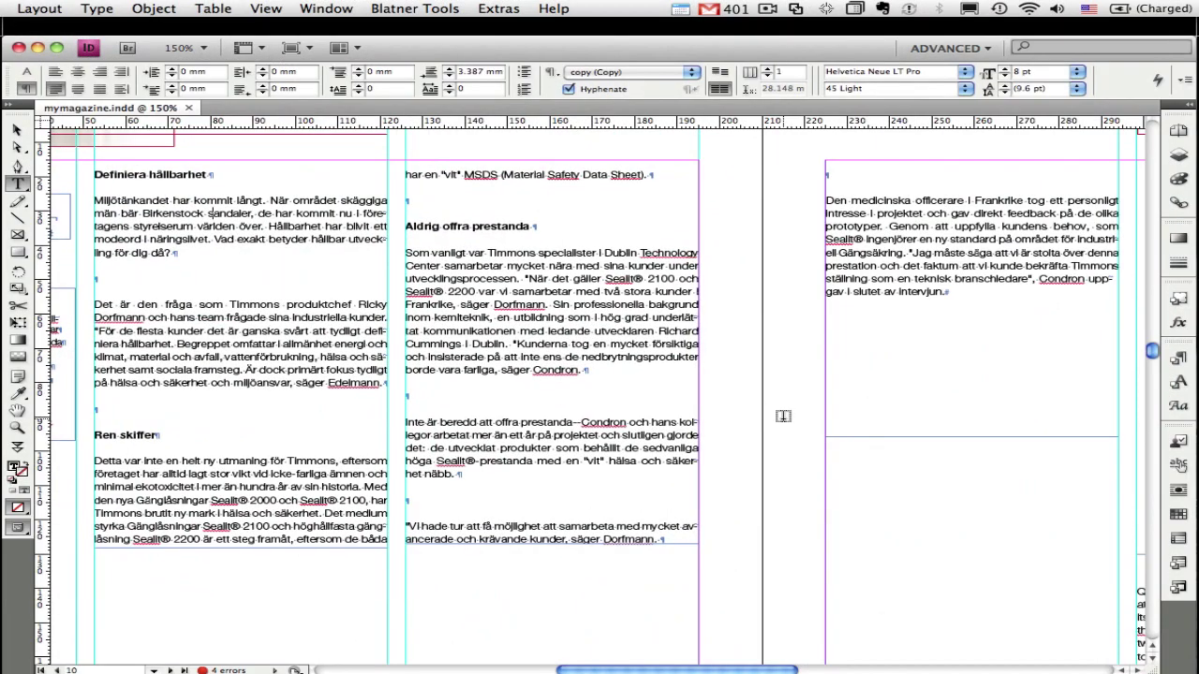
# - Show the Multi-Find/Change panel and browse its GREP, Object and Text query lists
pyautogui.click(324, 8)
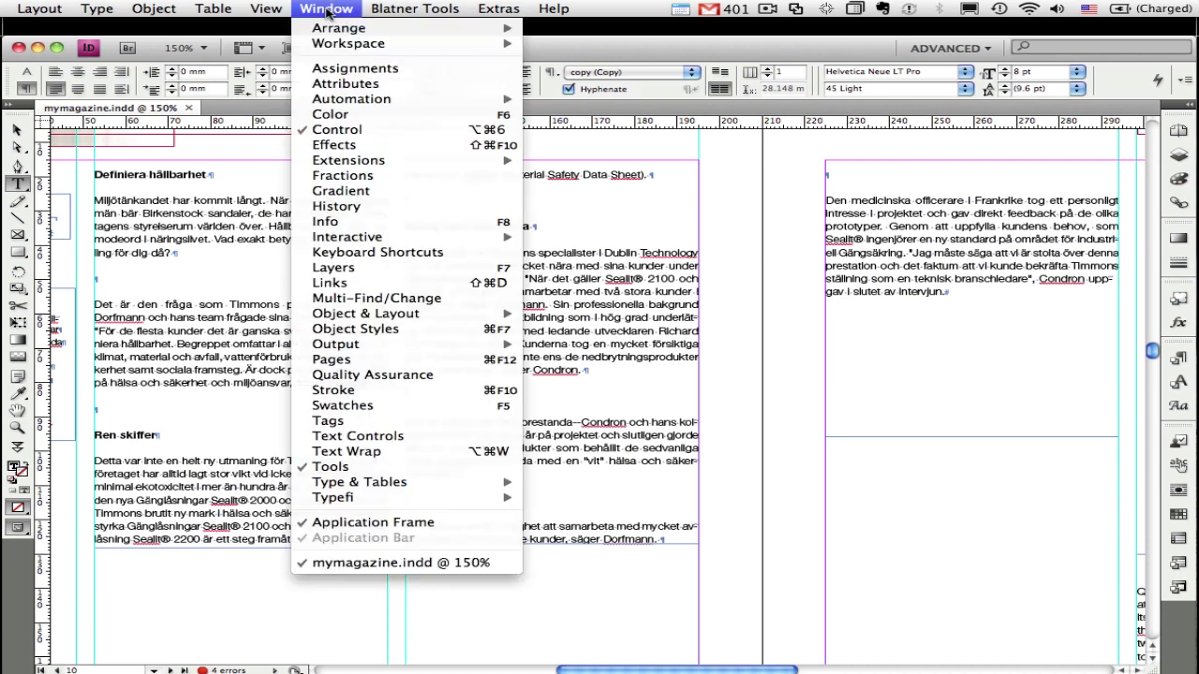
pyautogui.click(446, 303)
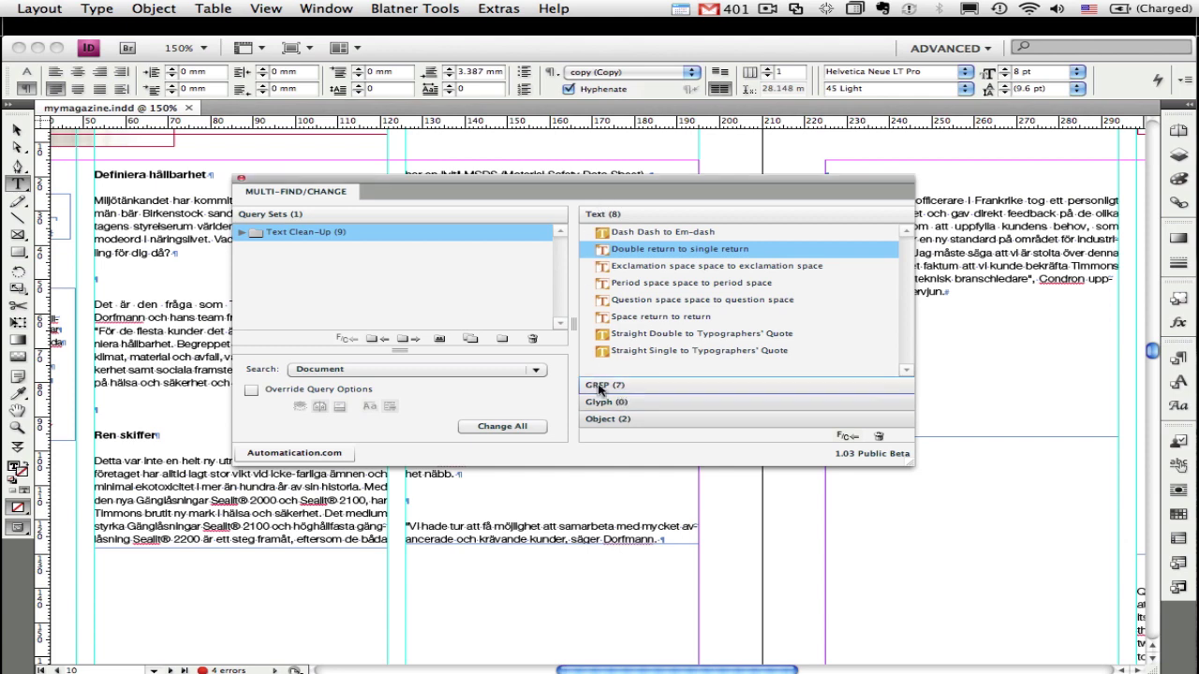
pyautogui.click(600, 388)
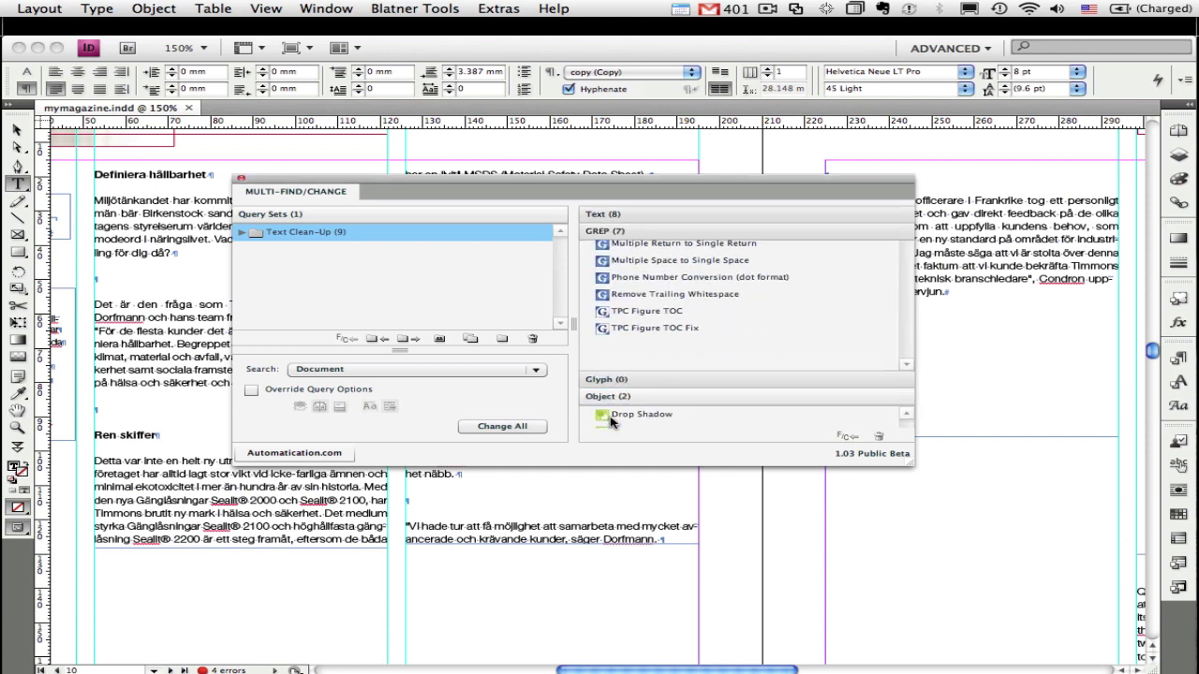
pyautogui.click(611, 419)
pyautogui.click(606, 216)
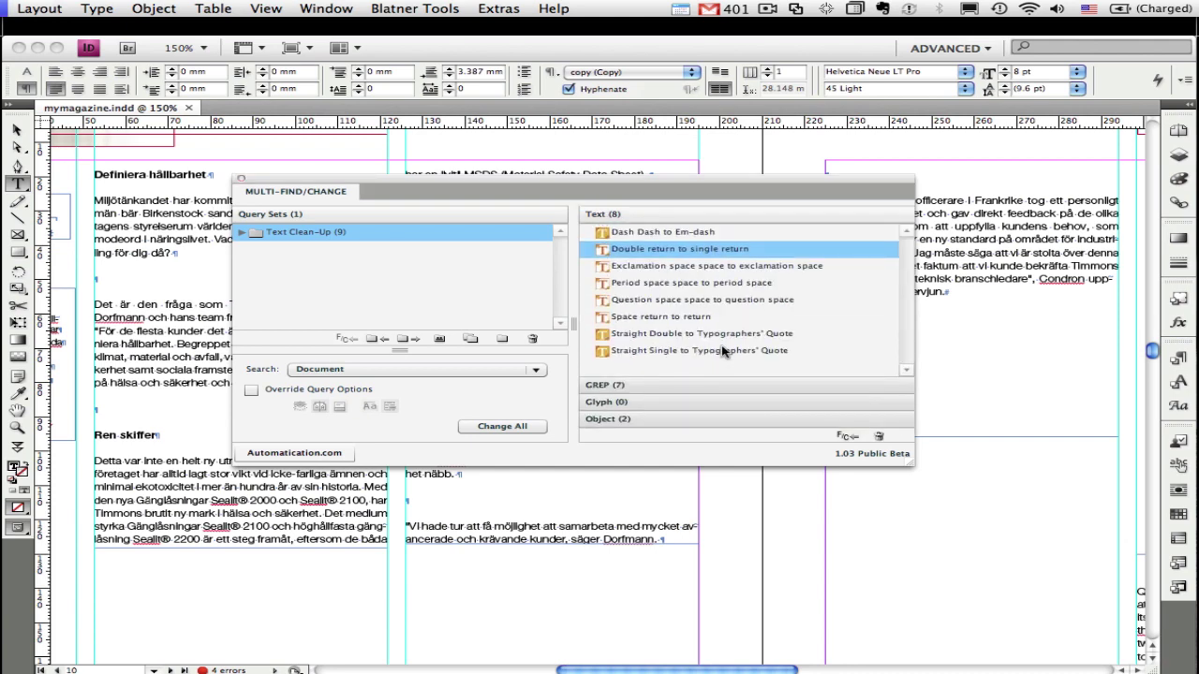
# - Open Find/Change to compare its saved queries with the Multi-Find/Change lists, and close it
pyautogui.press('super+f')
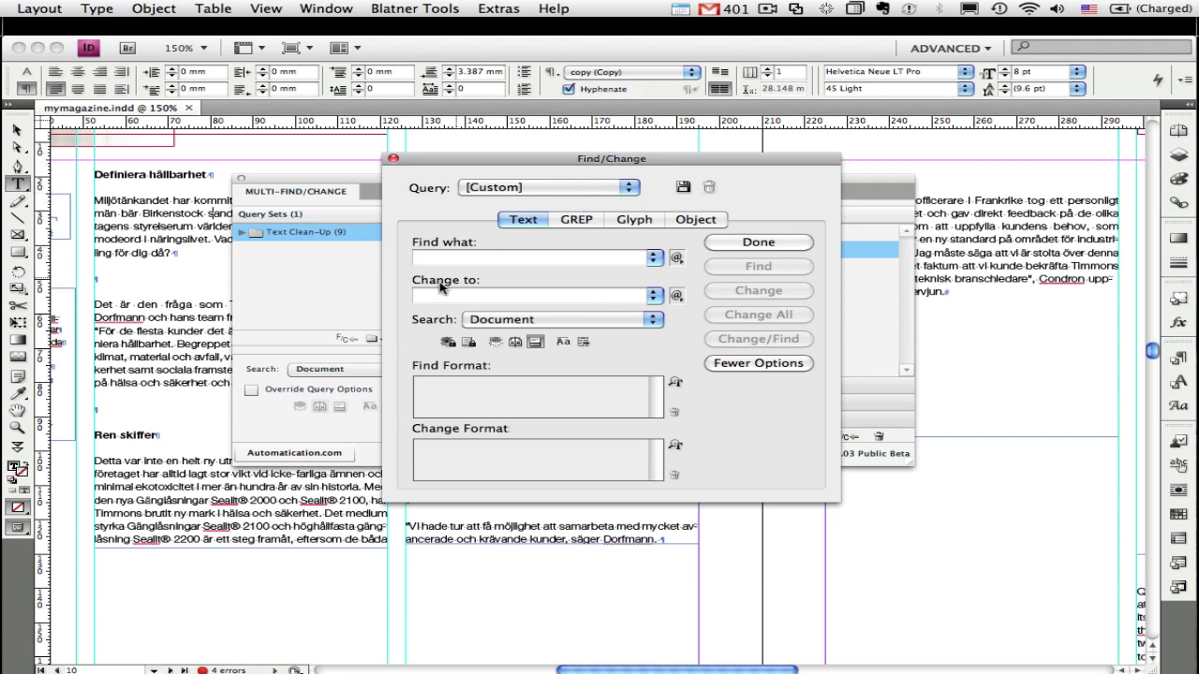
pyautogui.click(684, 187)
pyautogui.click(626, 187)
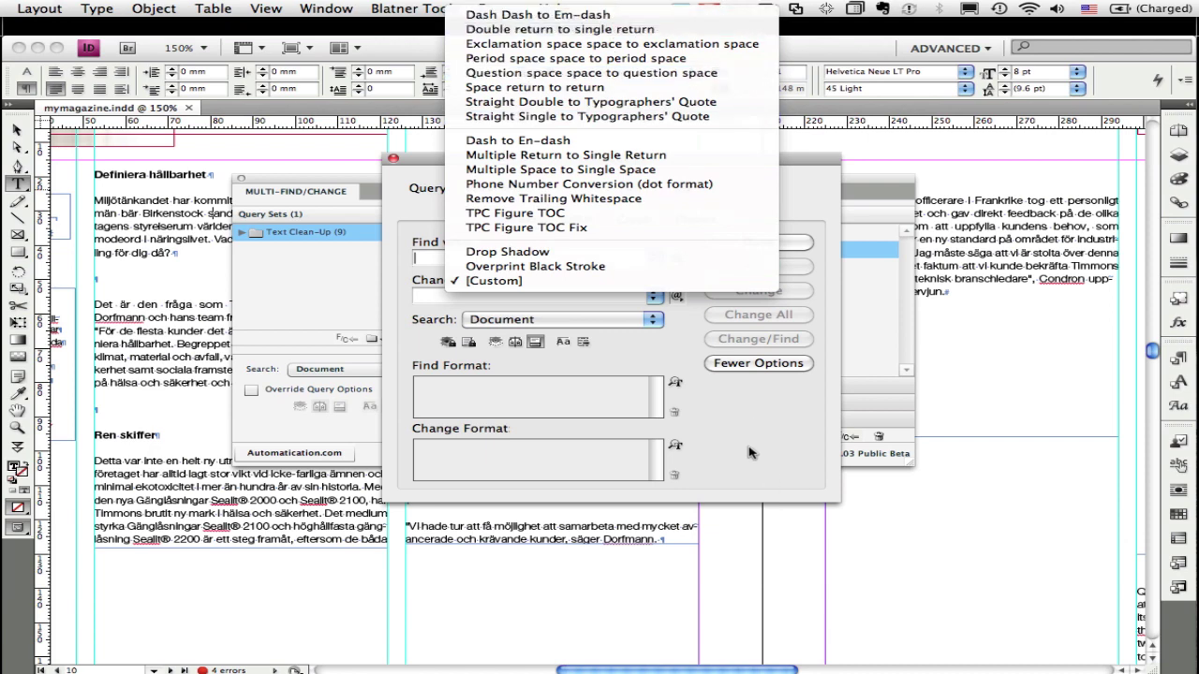
pyautogui.press('Escape')
pyautogui.click(394, 160)
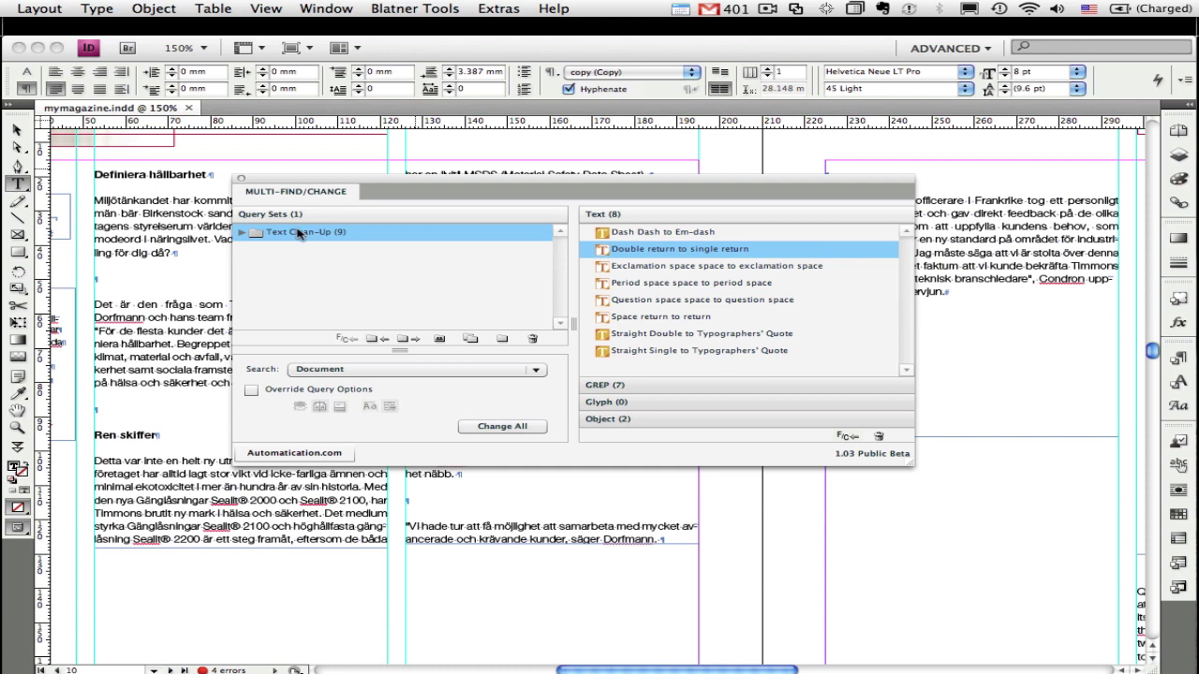
# - Expand the Text Clean-Up query set to examine the queries it contains
pyautogui.click(243, 232)
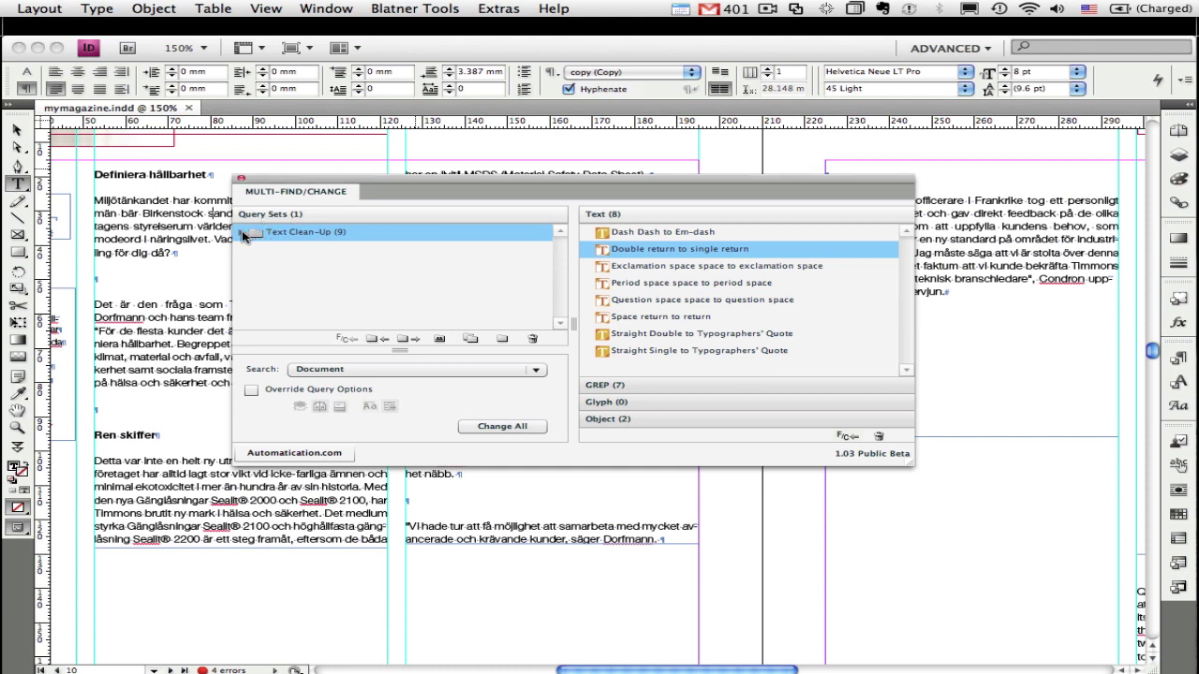
pyautogui.click(243, 233)
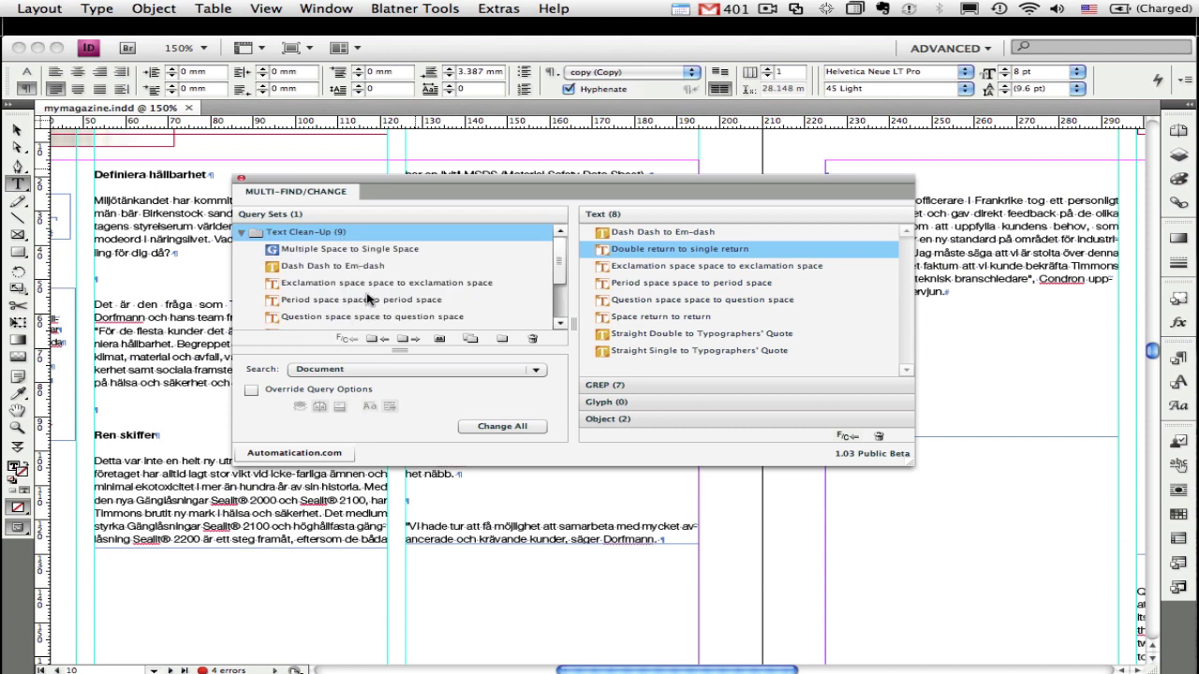
pyautogui.click(242, 232)
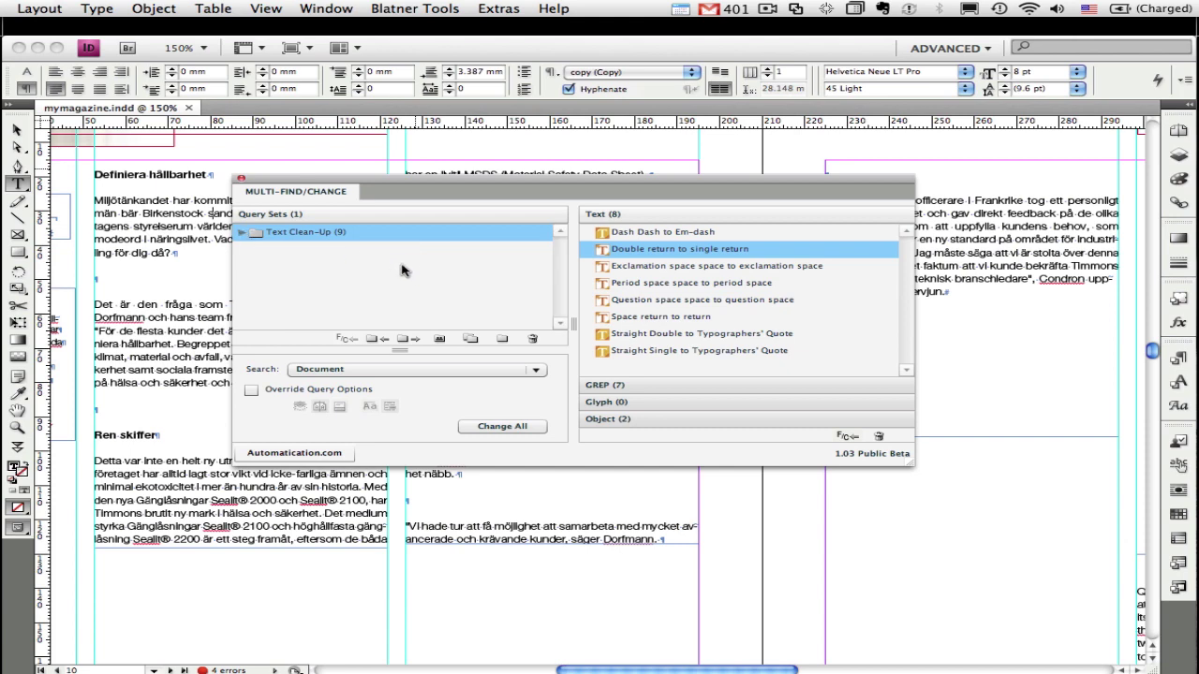
pyautogui.click(243, 232)
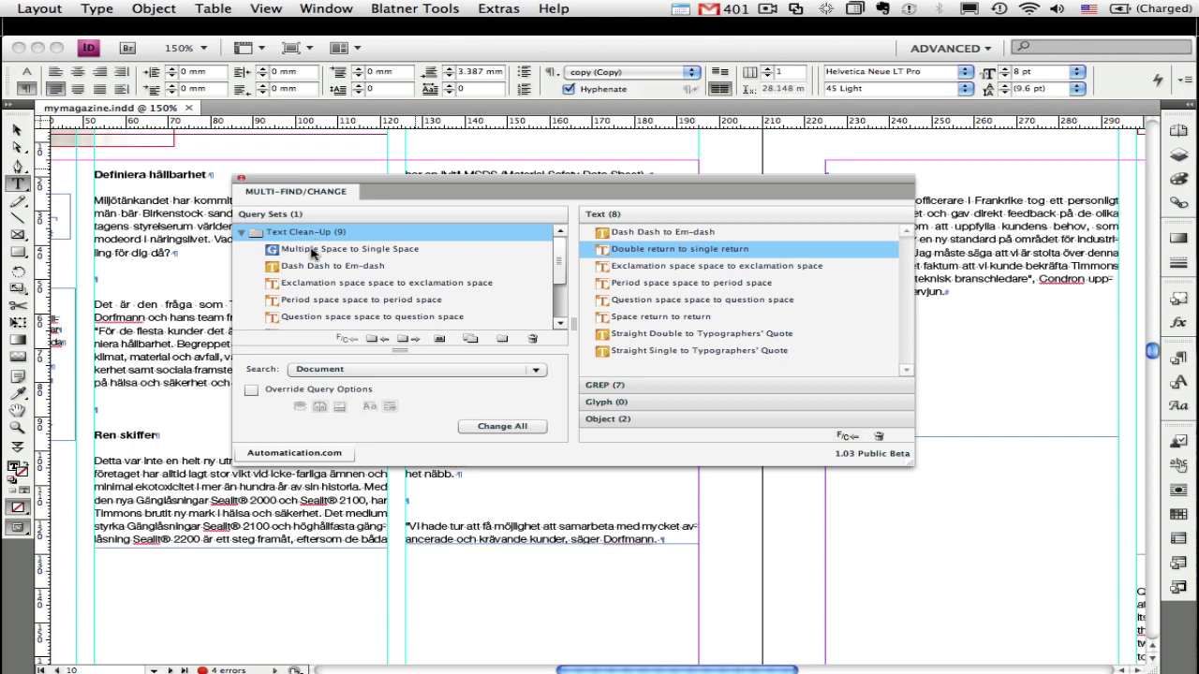
# - Select the "Period space space to period space" text query and the "Multiple Space to Single Space" query within the Text Clean-Up set
pyautogui.click(691, 284)
pyautogui.moveTo(690, 285)
pyautogui.mouseDown()
pyautogui.moveTo(360, 281)
pyautogui.moveTo(712, 300)
pyautogui.moveTo(693, 281)
pyautogui.moveTo(682, 289)
pyautogui.mouseUp()
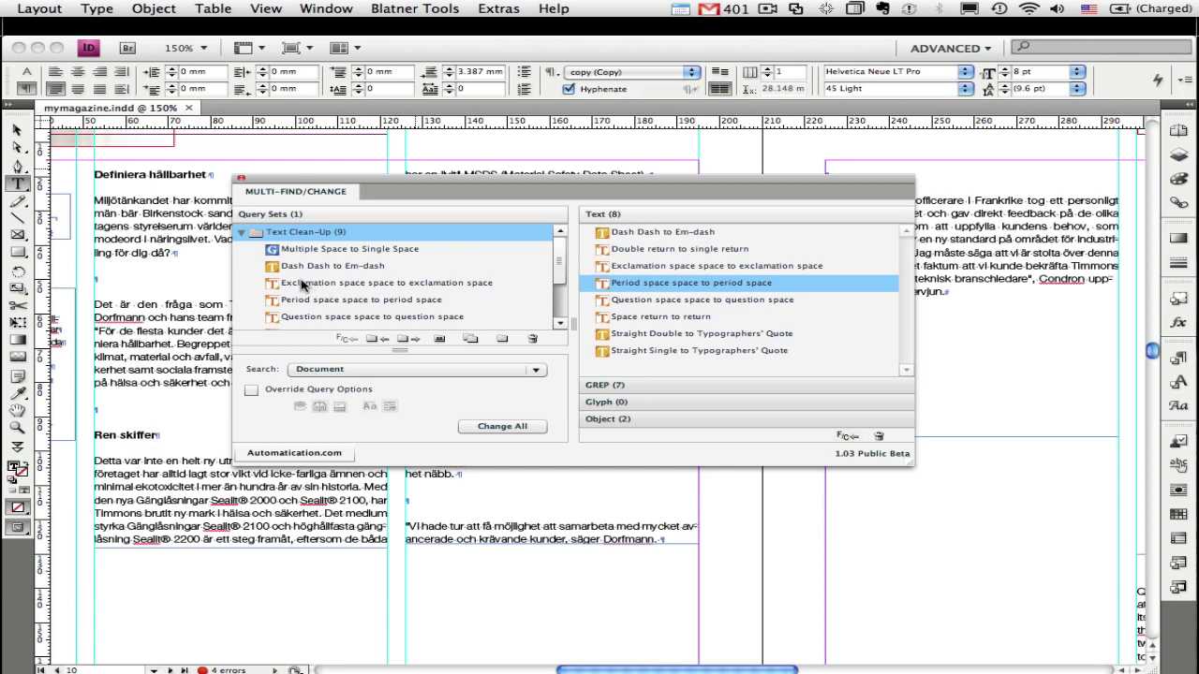
pyautogui.click(244, 234)
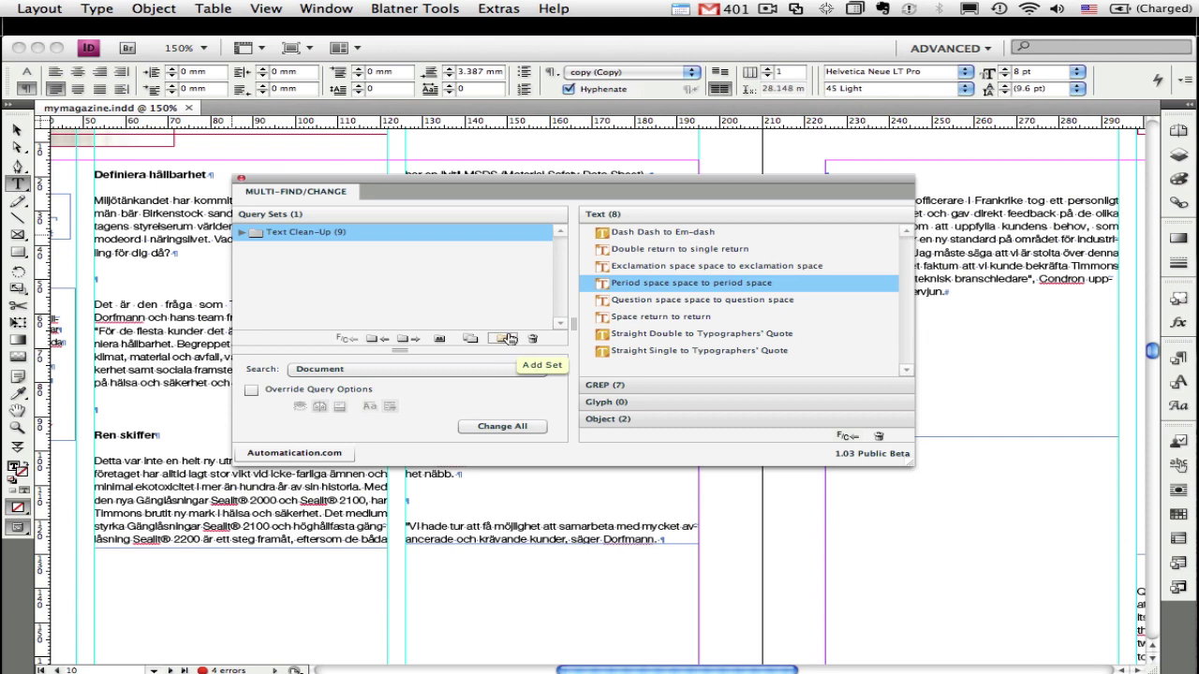
pyautogui.click(244, 233)
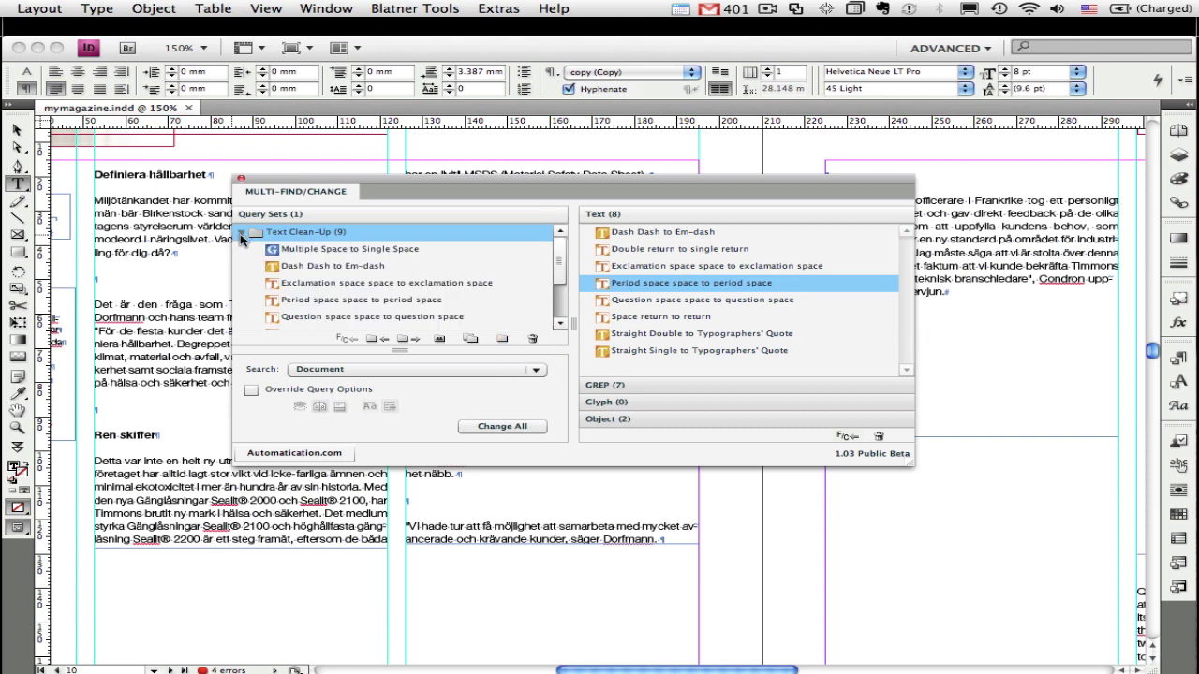
pyautogui.click(346, 250)
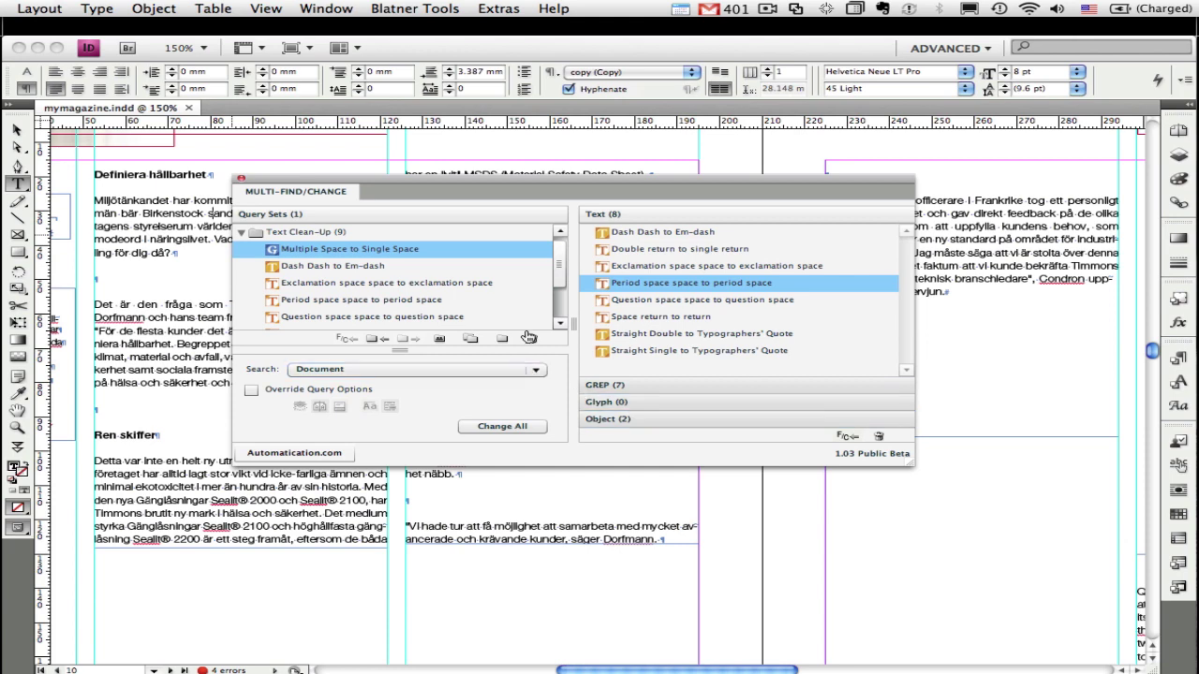
# - Load the "Period space space to period space" text query into Find/Change to examine its settings, and close the dialog
pyautogui.click(240, 234)
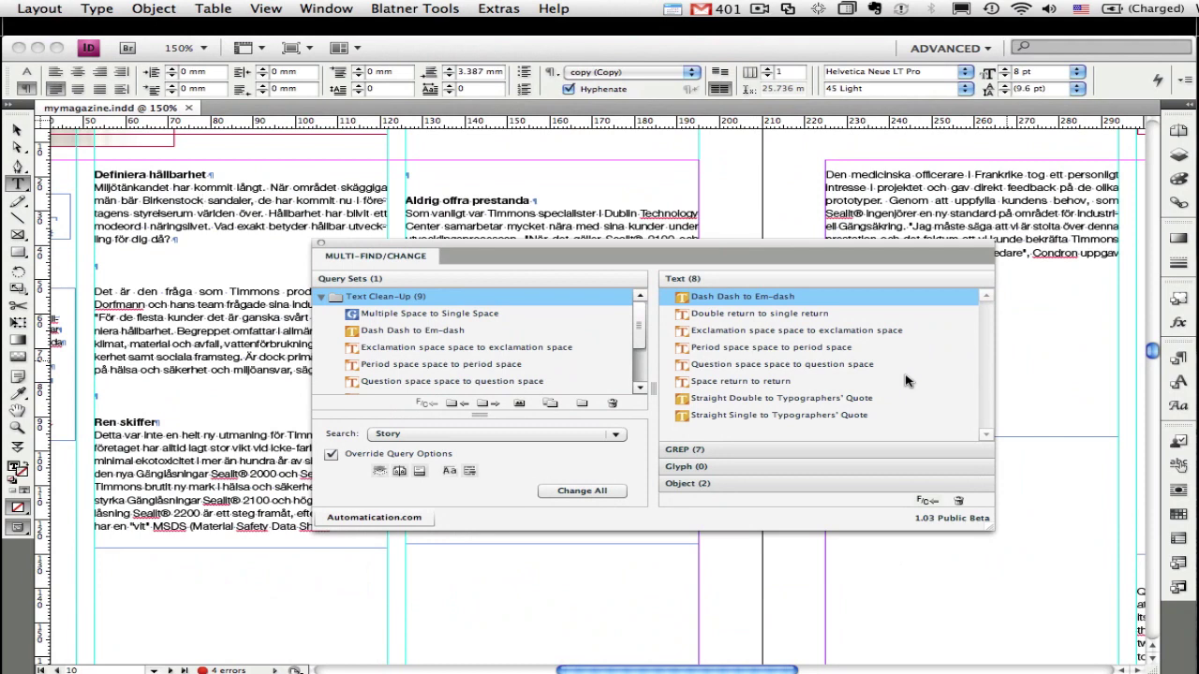
pyautogui.click(757, 350)
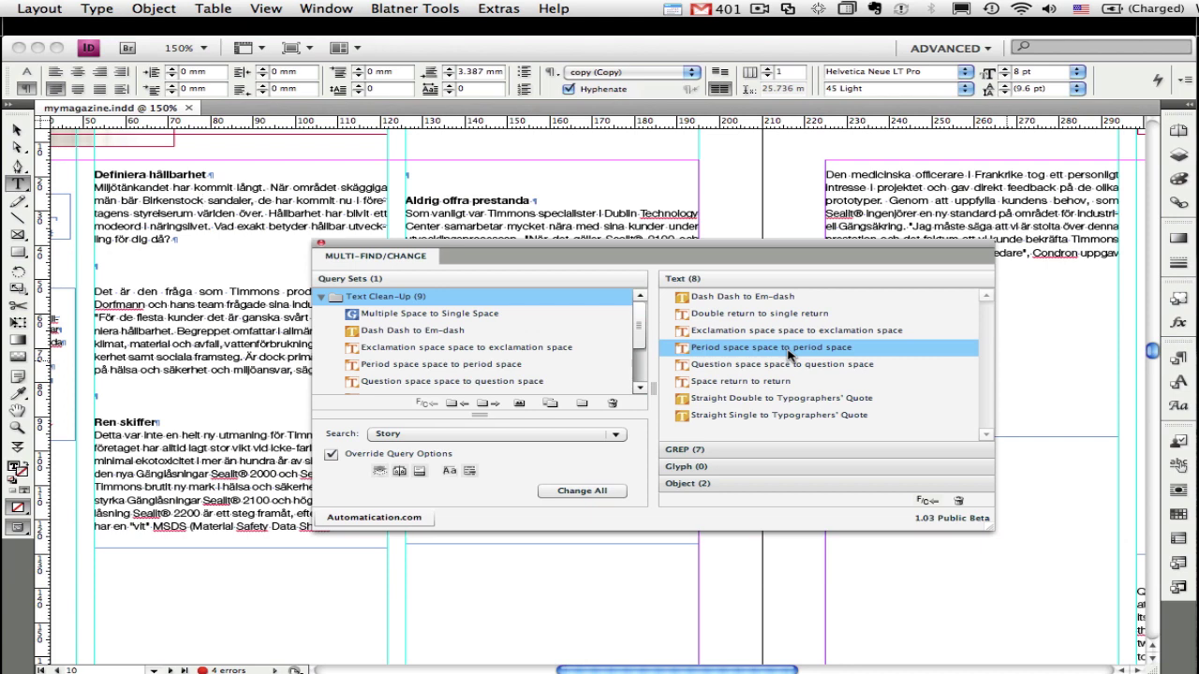
pyautogui.click(930, 504)
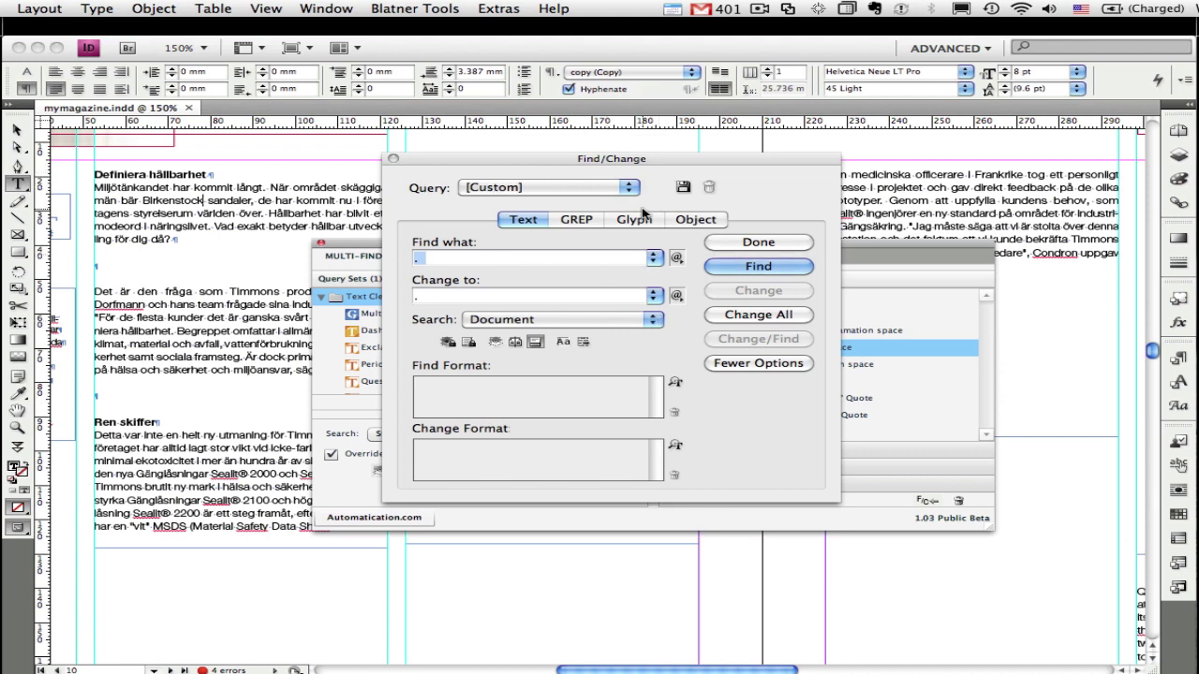
pyautogui.click(392, 161)
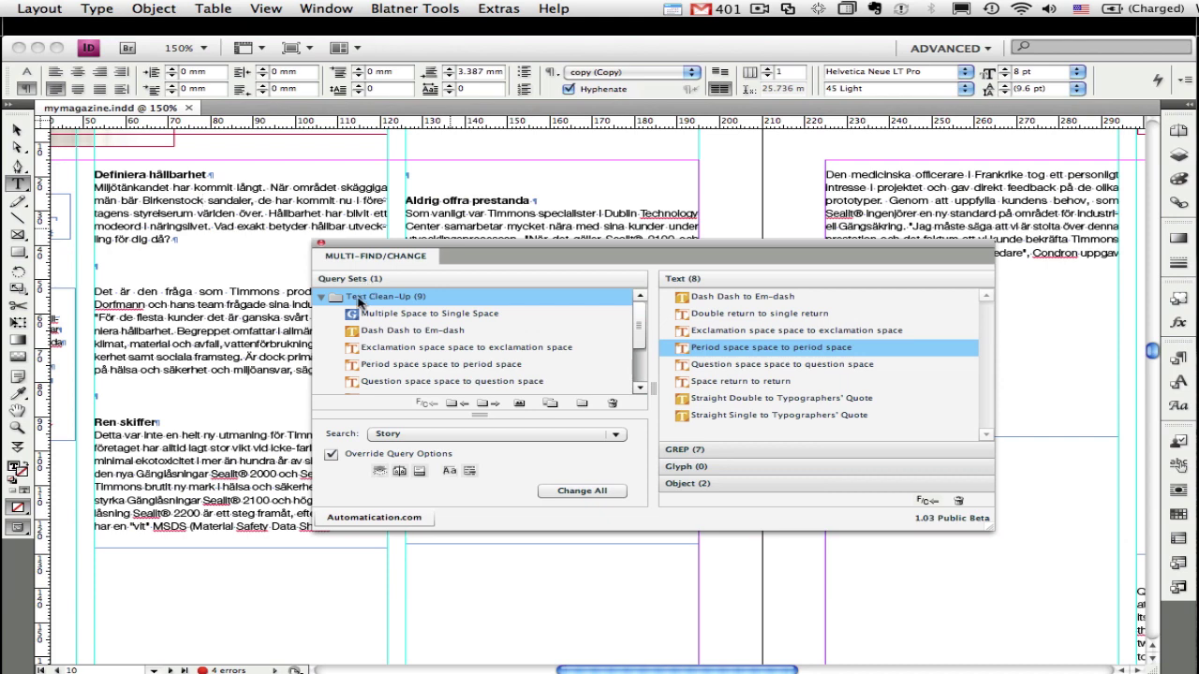
# - Open the file chooser for importing a query set to view the Shared Queries folder, and cancel the import
pyautogui.click(384, 331)
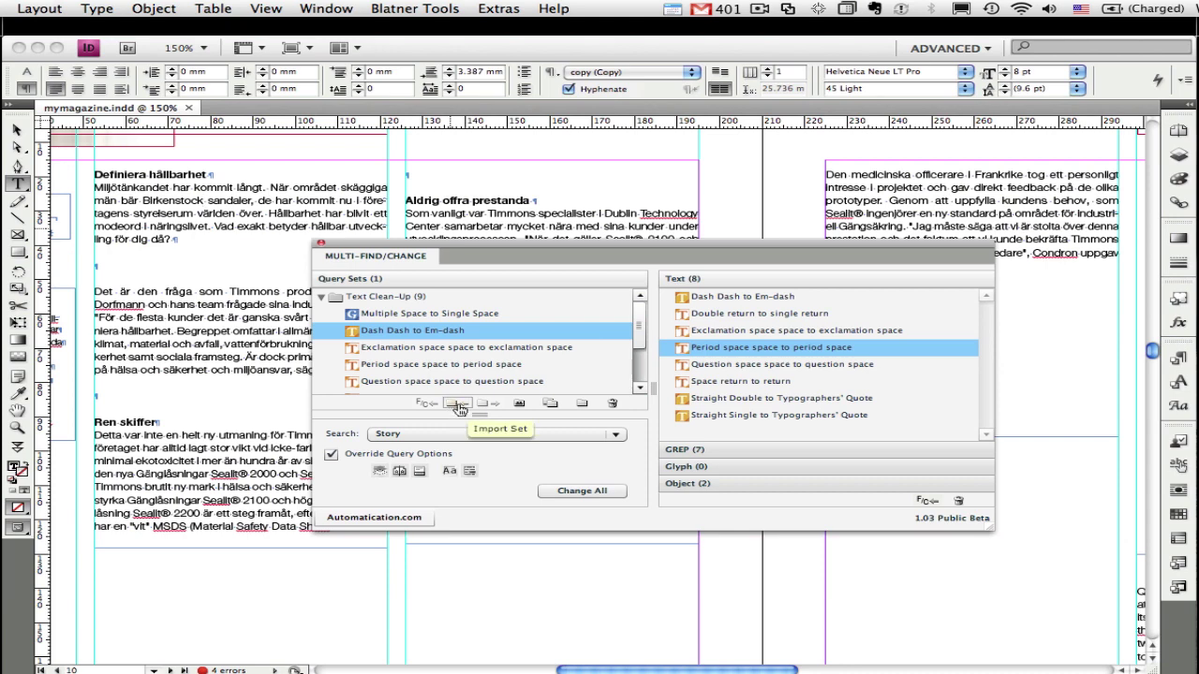
pyautogui.click(391, 295)
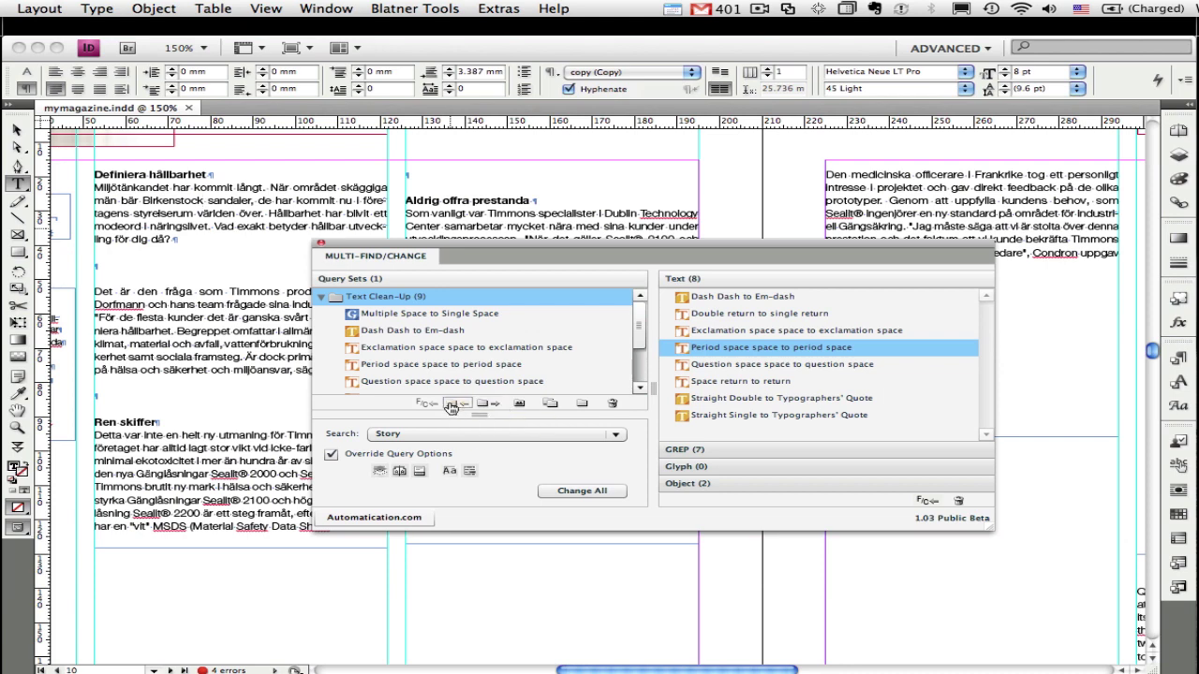
pyautogui.click(521, 404)
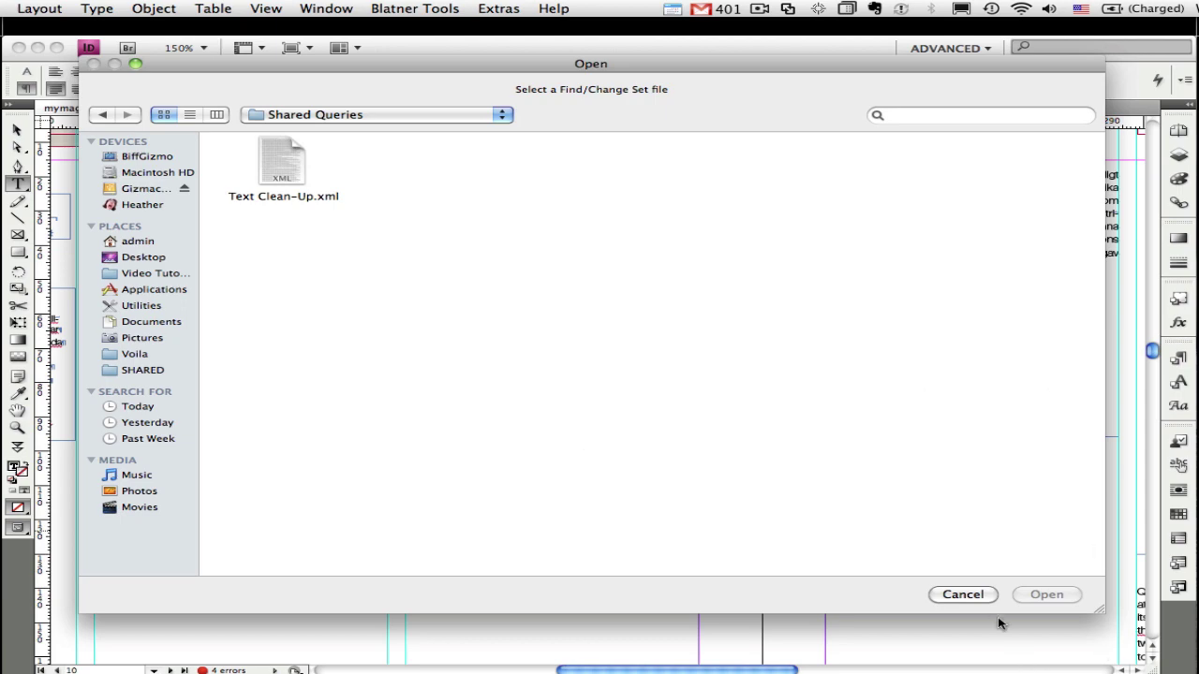
pyautogui.click(962, 595)
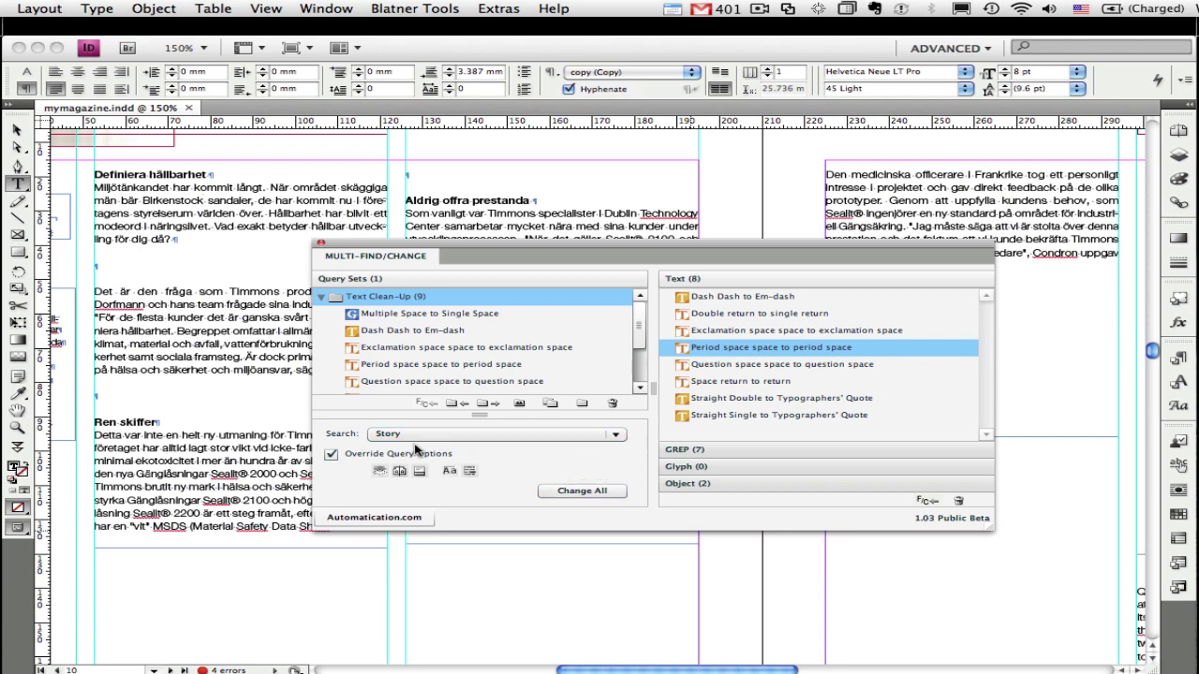
# - Examine the available Search scopes and the Override Query Options setting for the Text Clean-Up set
pyautogui.click(615, 436)
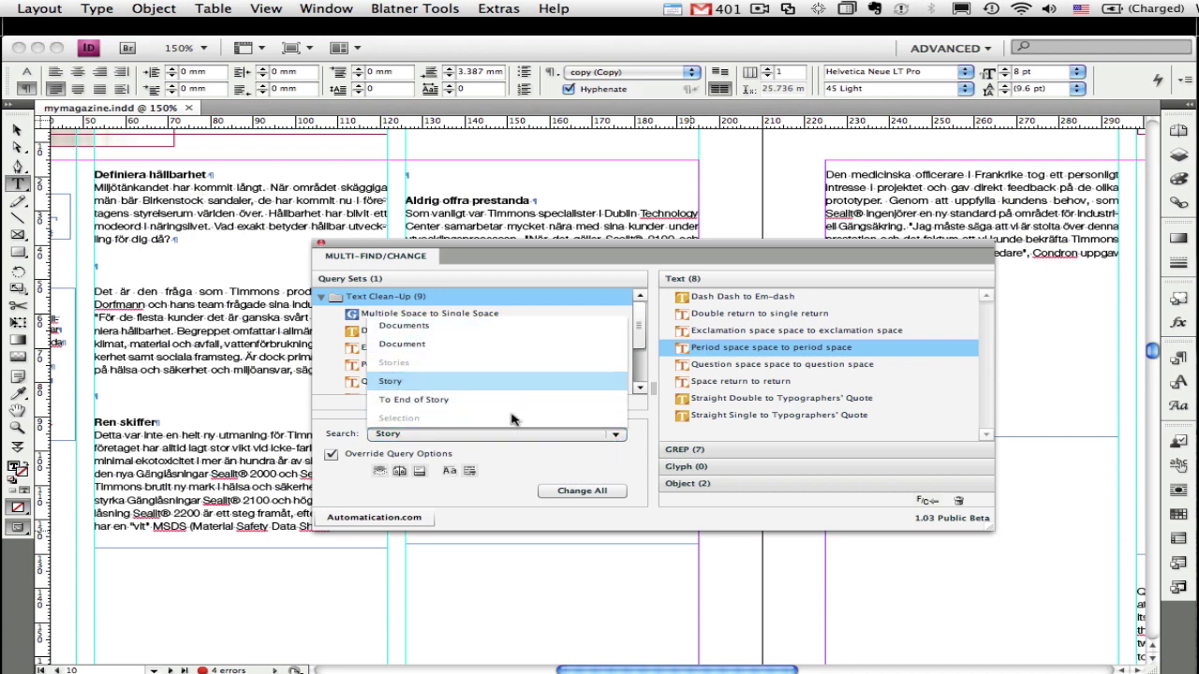
pyautogui.click(513, 468)
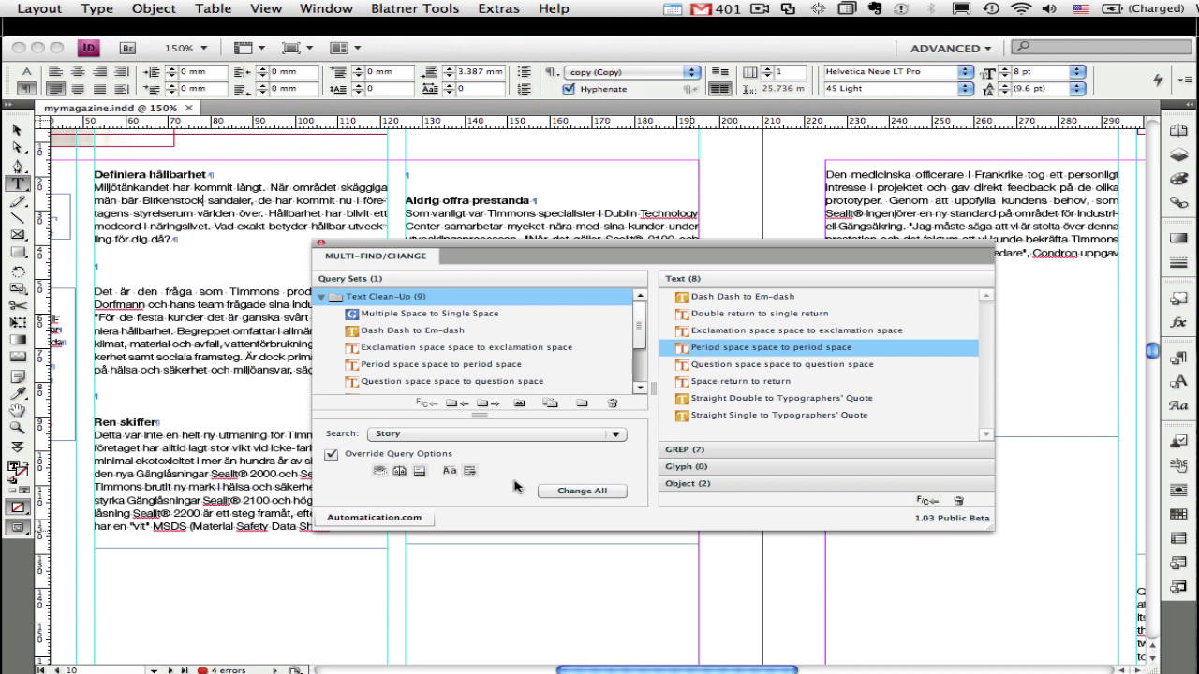
pyautogui.click(384, 459)
pyautogui.click(349, 458)
# - Run all changes of the Text Clean-Up query set on the story, and close the Multi-Find/Change panel
pyautogui.moveTo(417, 250); pyautogui.dragTo(680, 307)
pyautogui.click(406, 433)
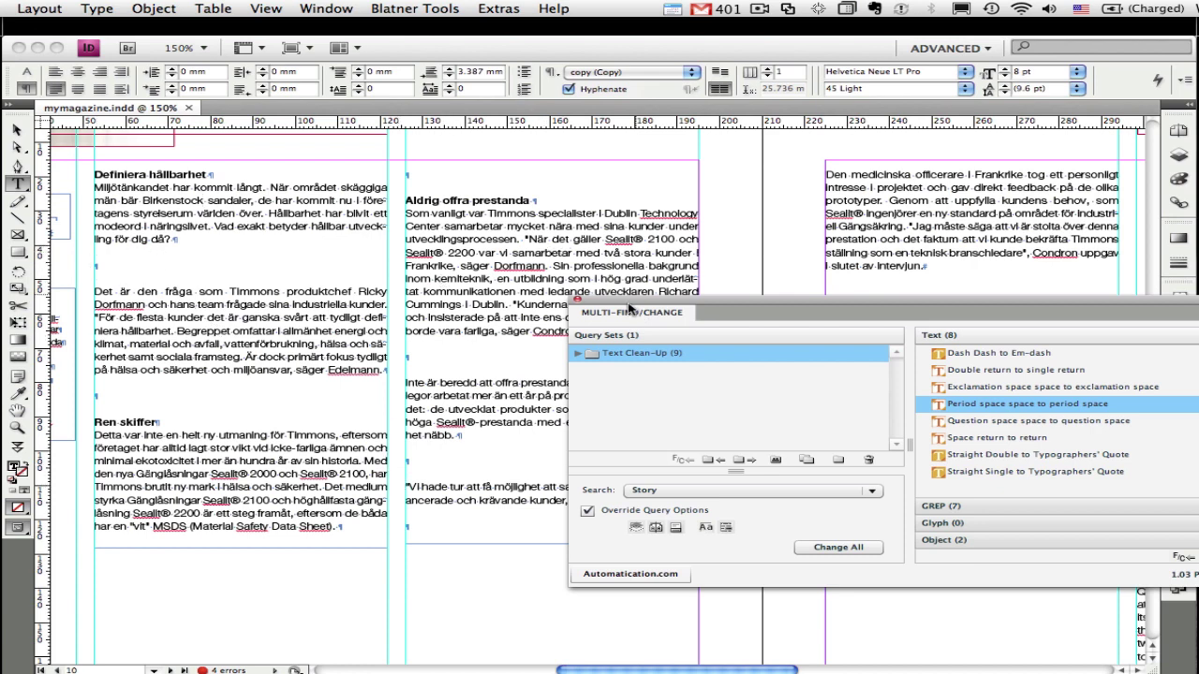
pyautogui.moveTo(630, 309); pyautogui.dragTo(774, 285)
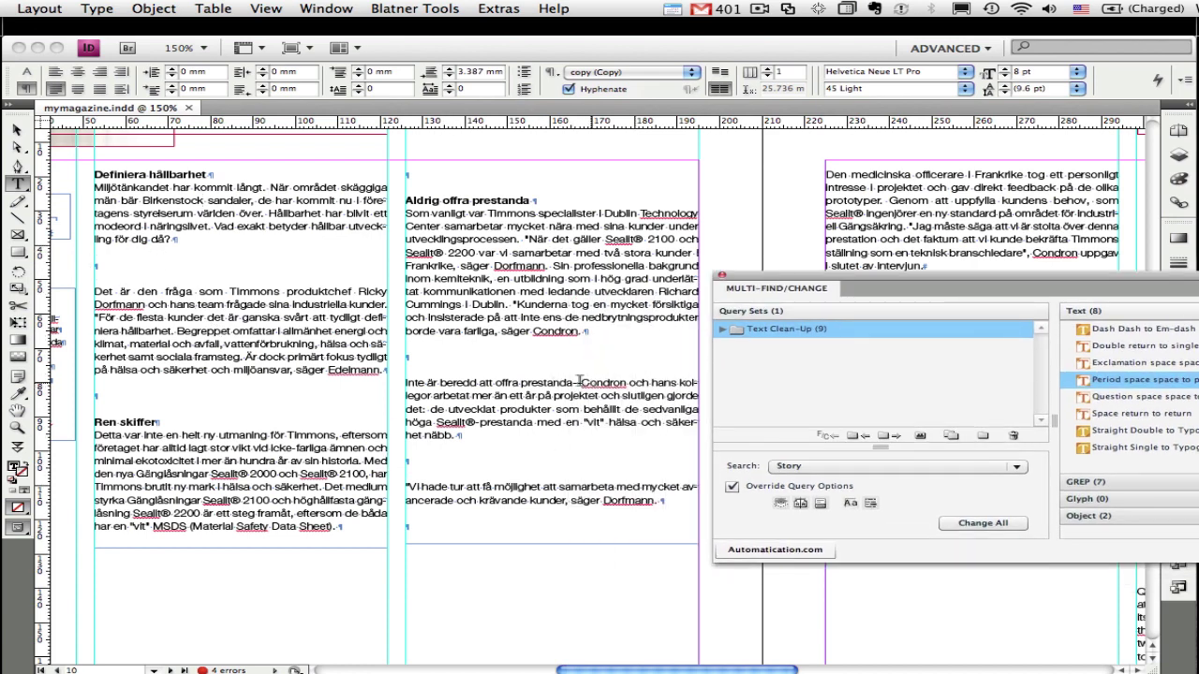
pyautogui.moveTo(773, 270); pyautogui.dragTo(598, 172)
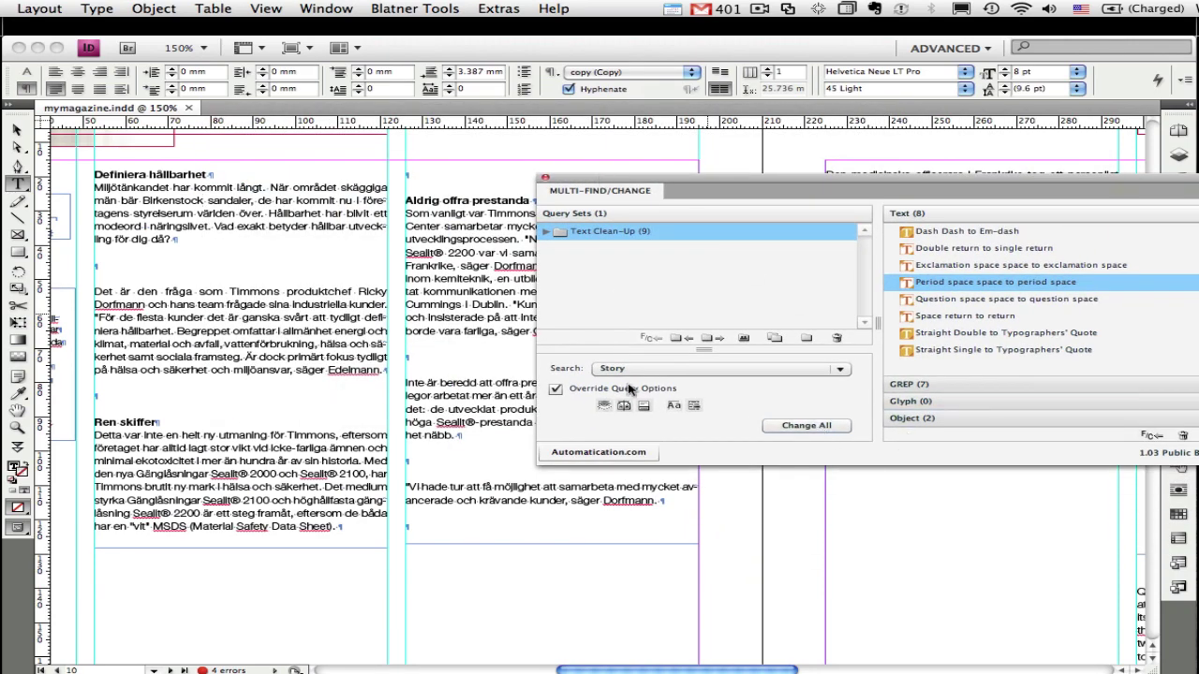
pyautogui.click(807, 426)
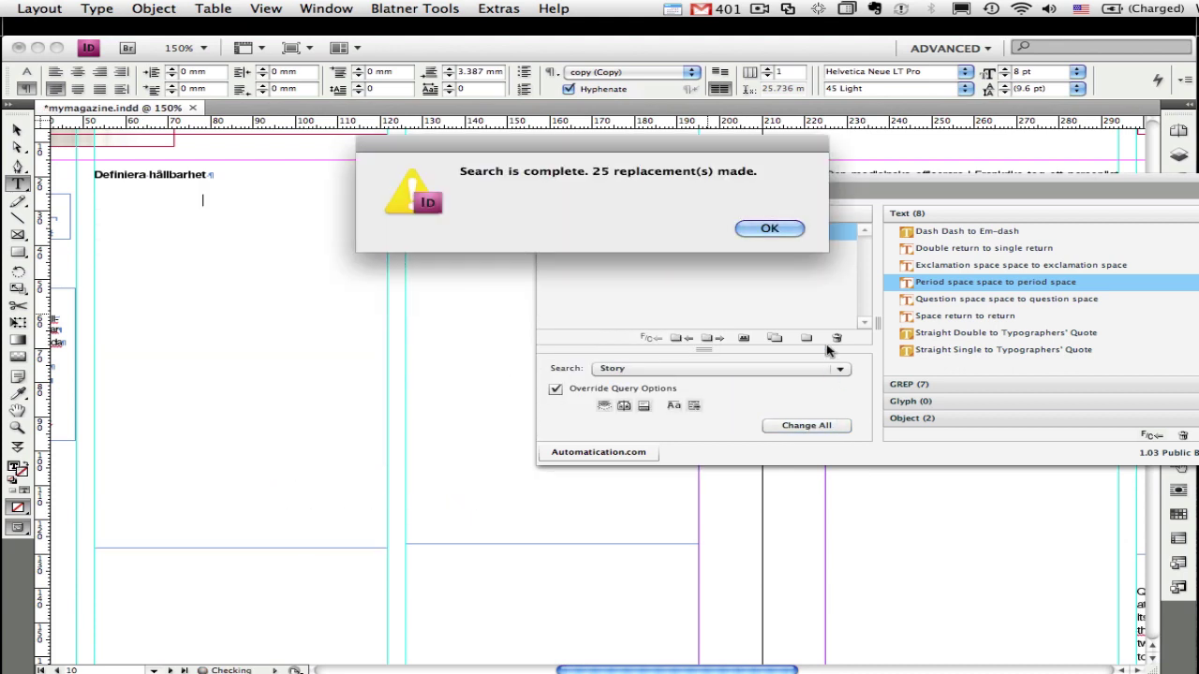
pyautogui.click(769, 230)
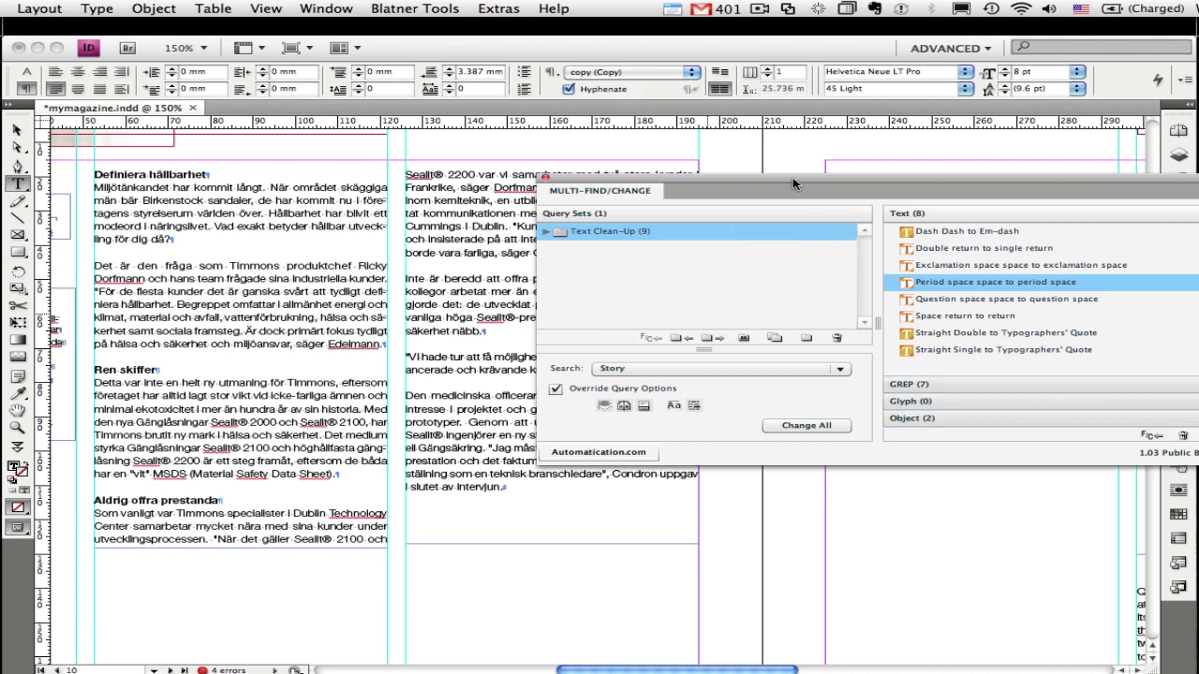
pyautogui.moveTo(794, 184); pyautogui.dragTo(603, 300)
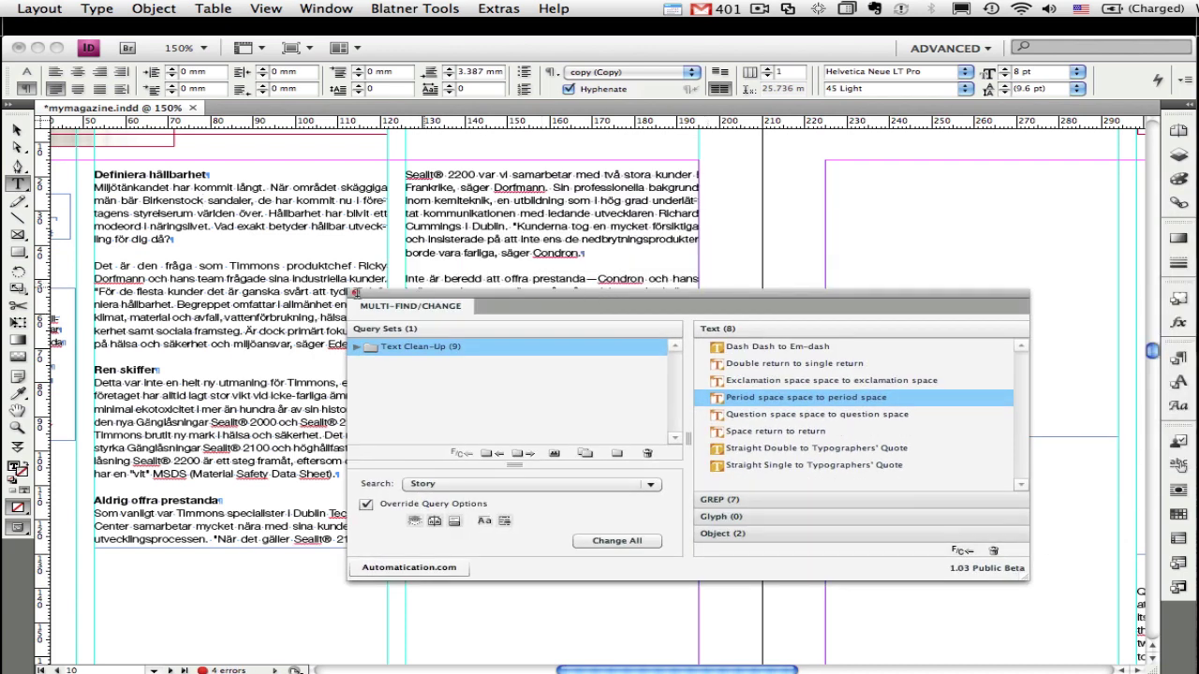
pyautogui.click(355, 293)
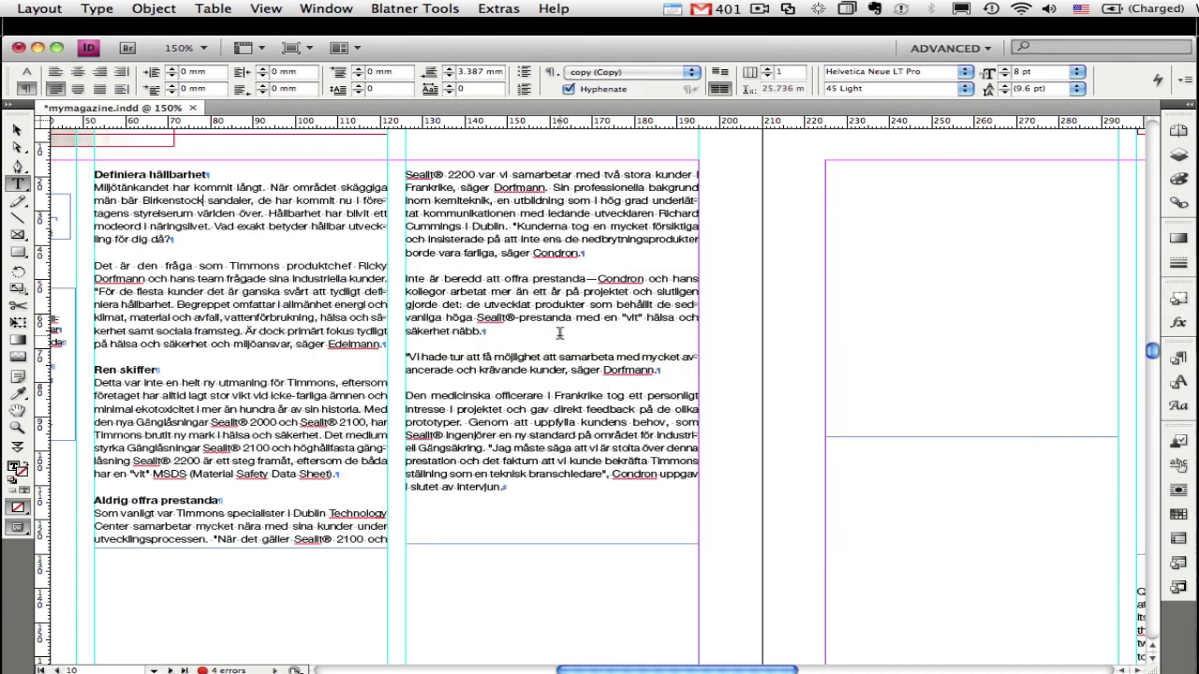